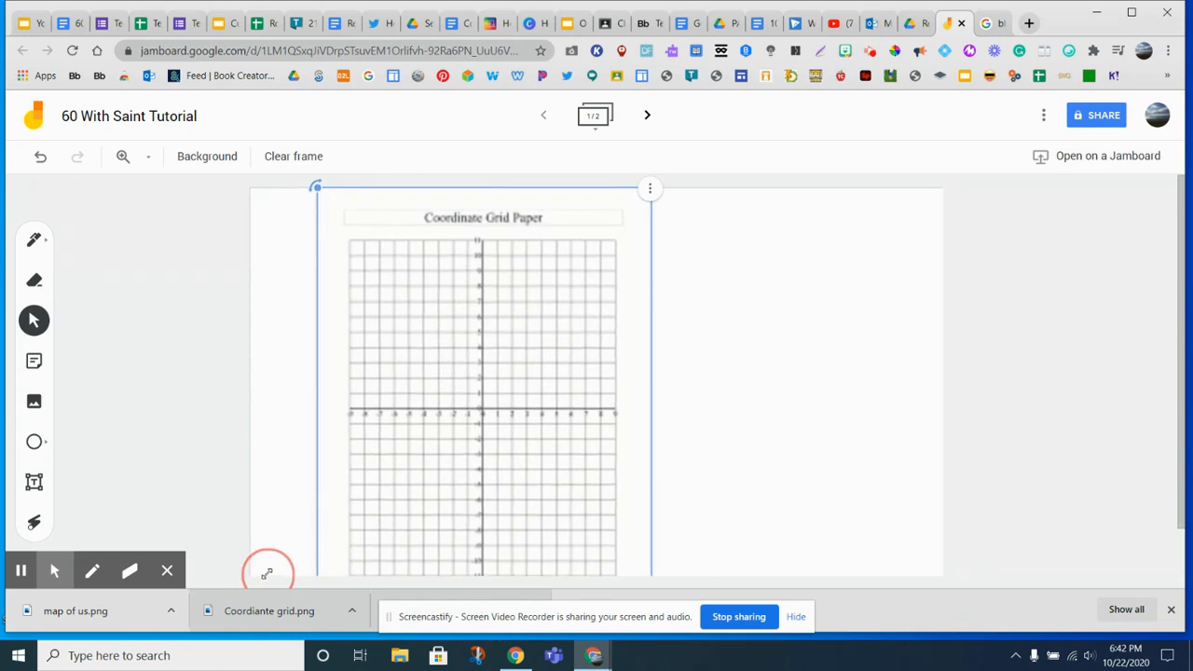
# - Move the coordinate grid image to the middle of the first frame
pyautogui.moveTo(451, 471); pyautogui.dragTo(559, 471)
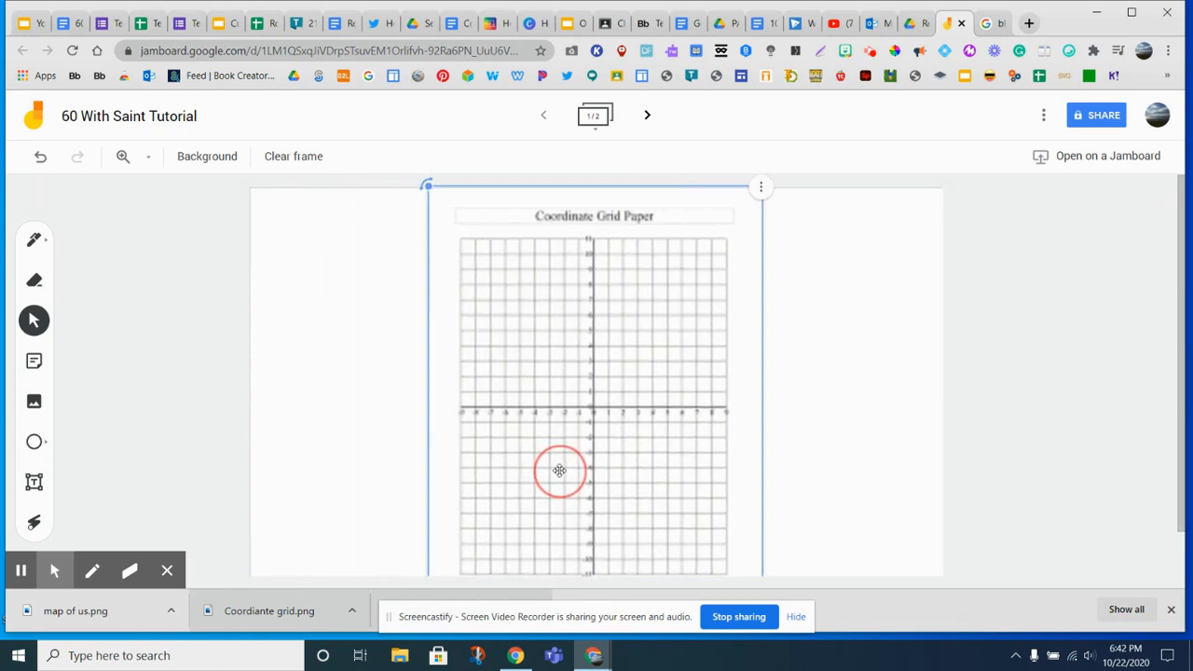
pyautogui.click(835, 397)
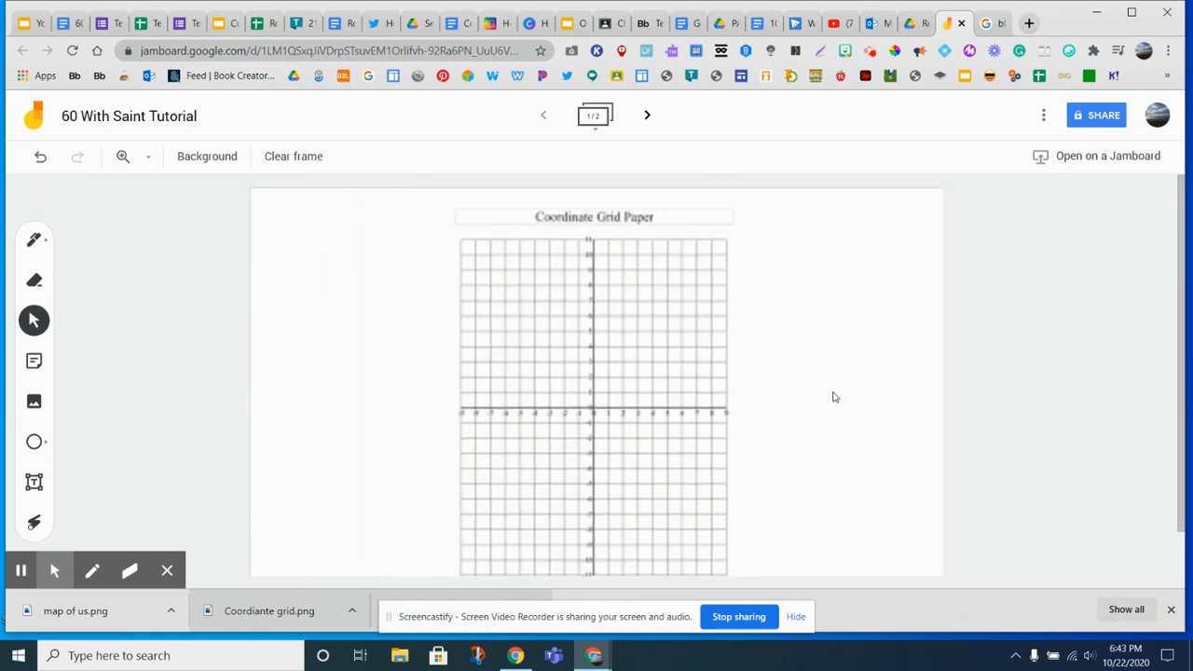
pyautogui.scroll(-1, 835, 397)
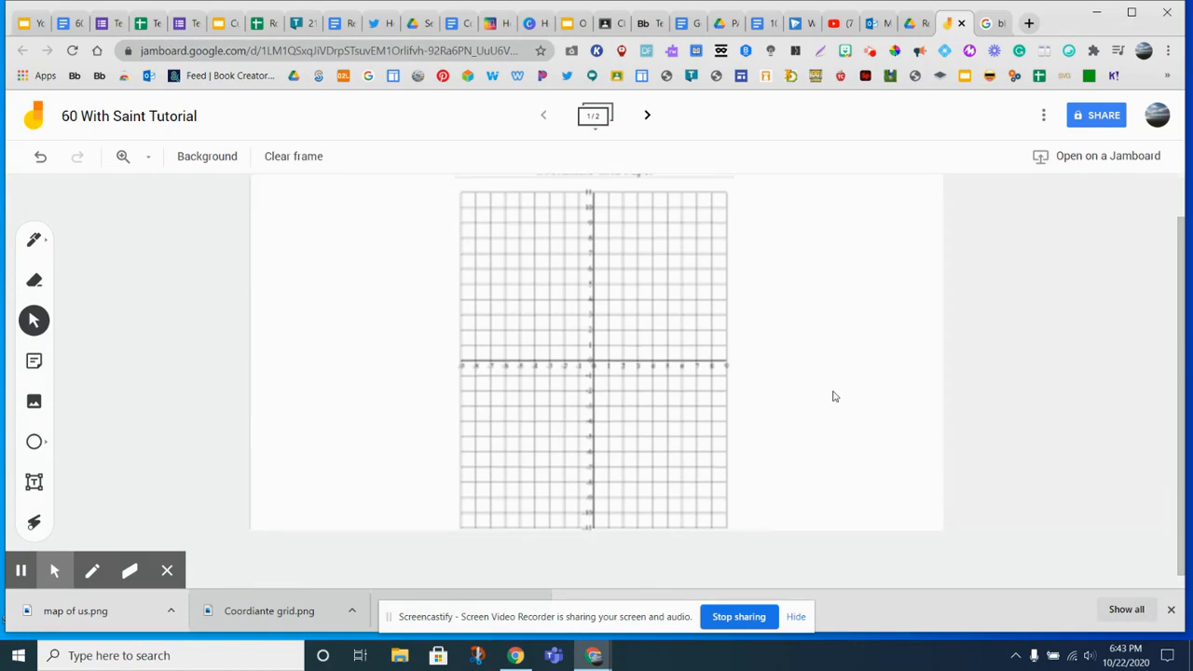
pyautogui.scroll(1, 835, 398)
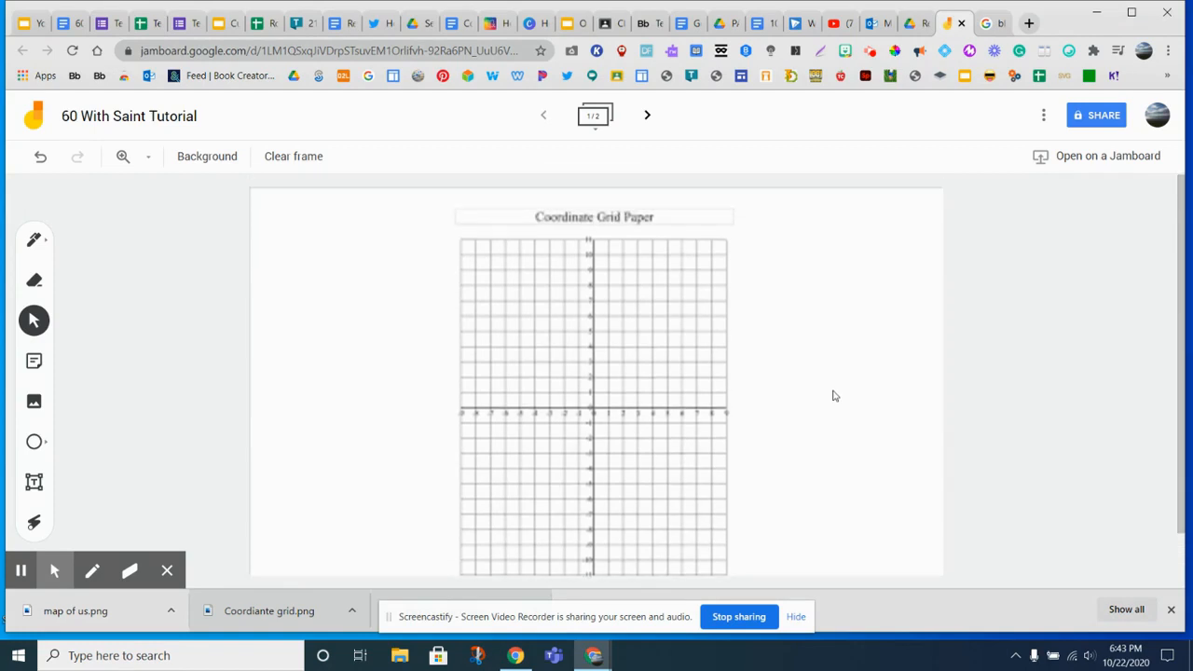
pyautogui.click(565, 337)
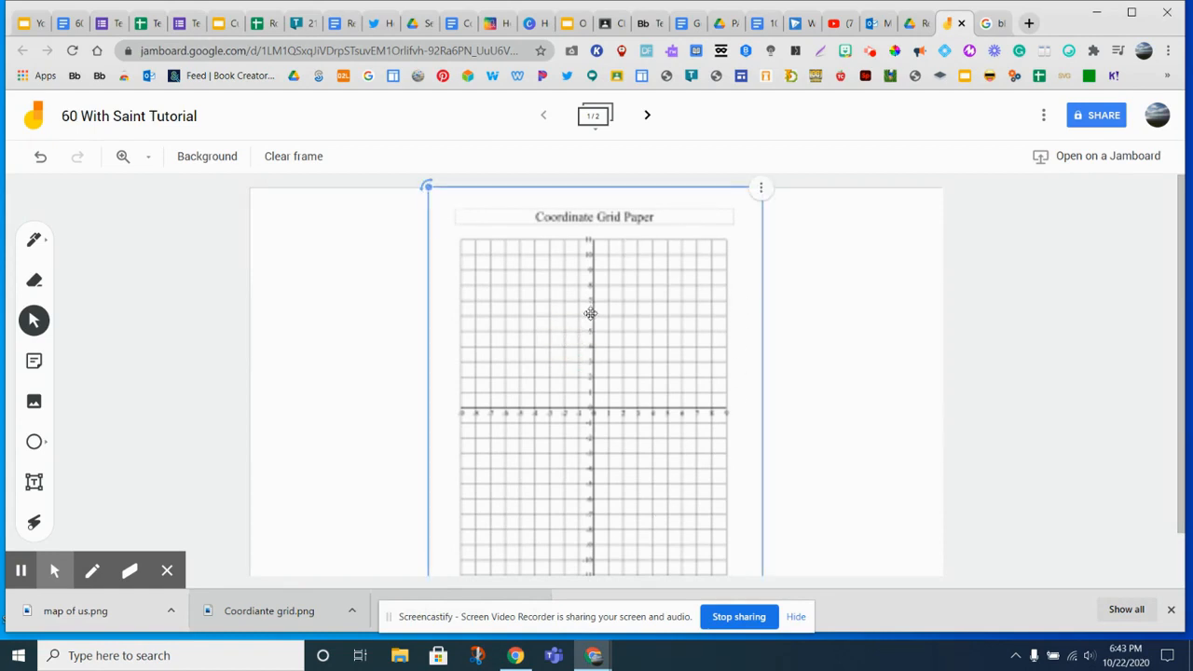
pyautogui.moveTo(590, 315)
pyautogui.mouseDown()
pyautogui.moveTo(661, 304)
pyautogui.moveTo(588, 317)
pyautogui.mouseUp()
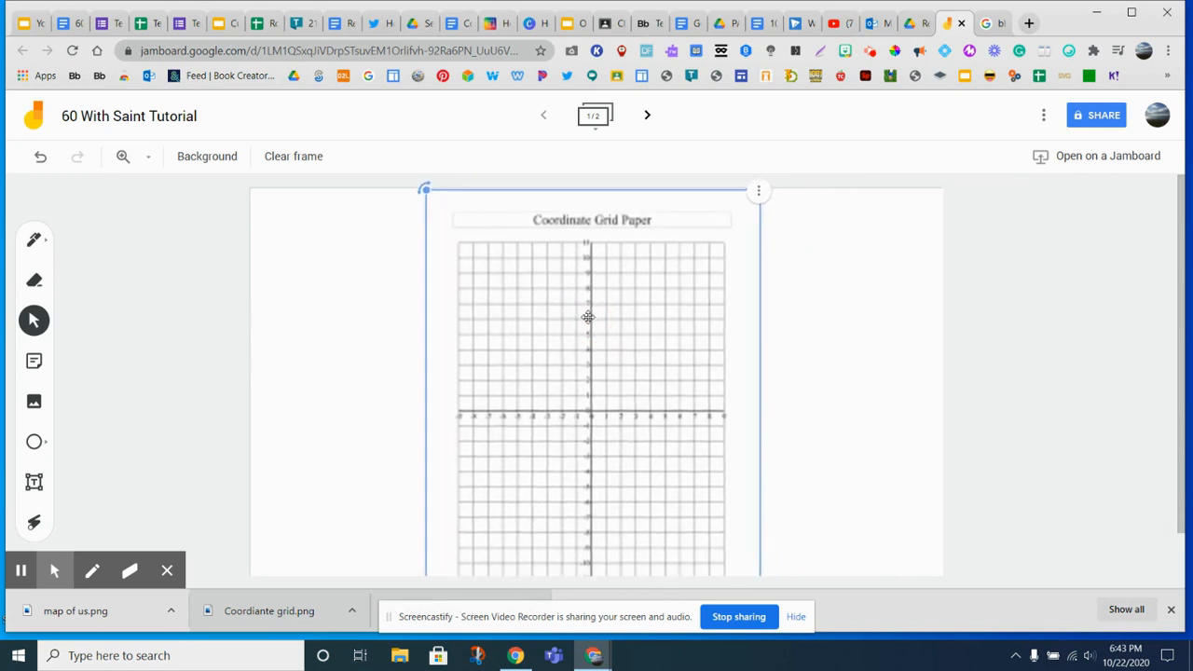
# - Draw a freehand diagonal line across the coordinate grid and shift the grid image slightly left beneath it
pyautogui.click(34, 242)
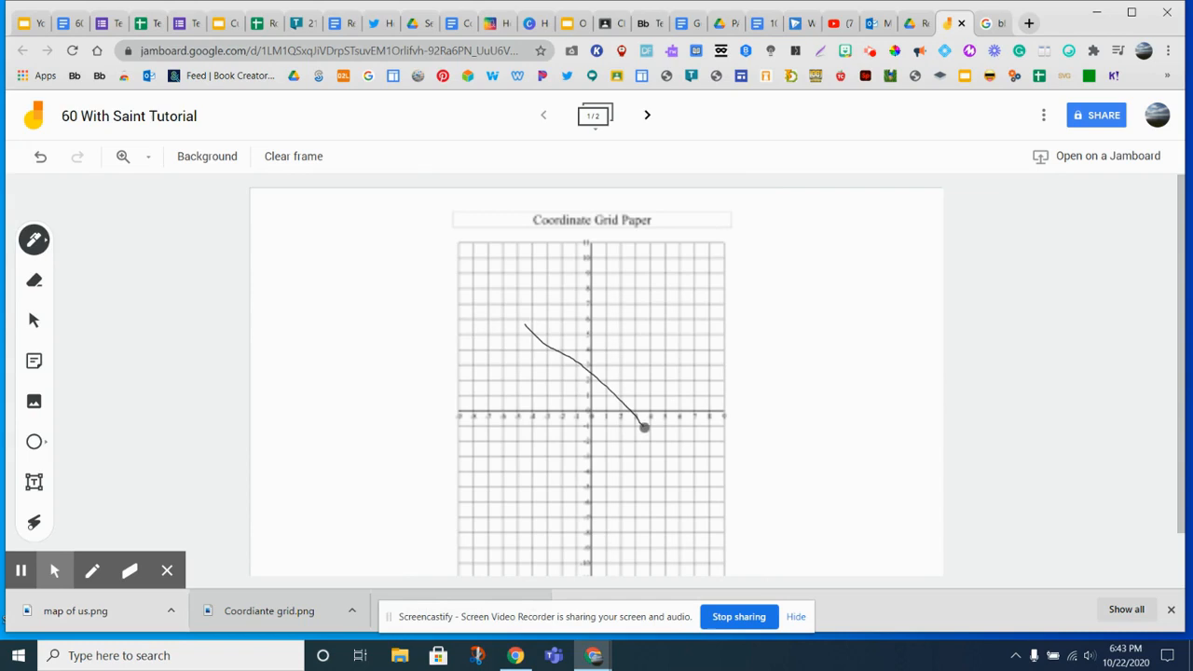
pyautogui.click(34, 319)
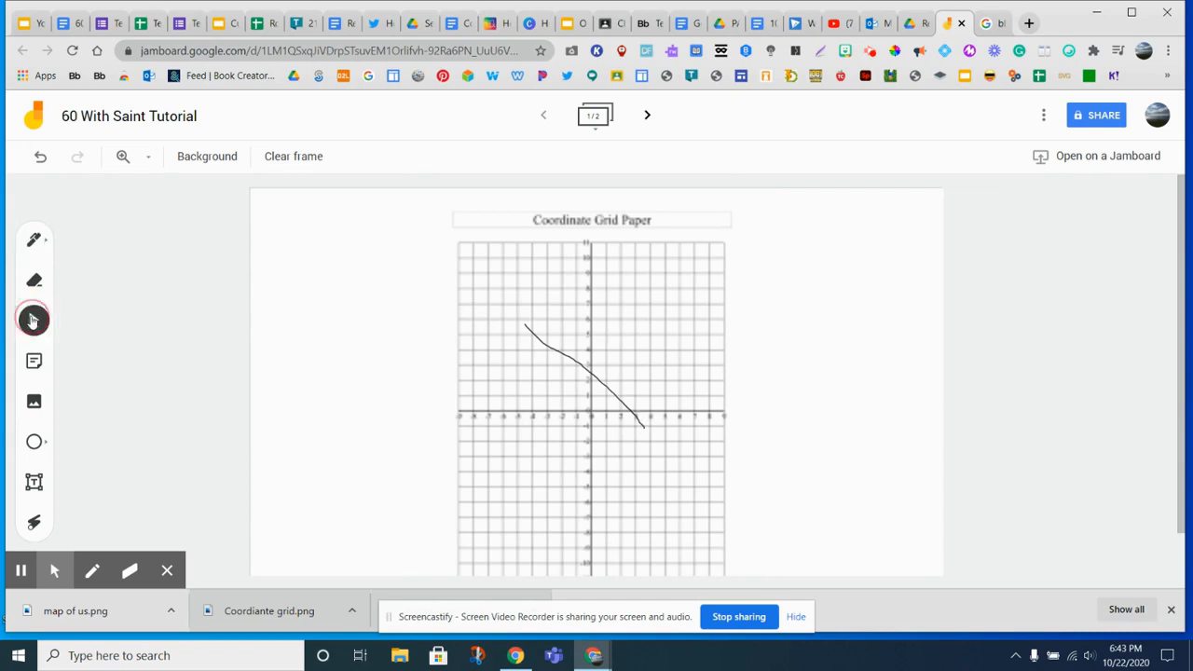
pyautogui.click(556, 340)
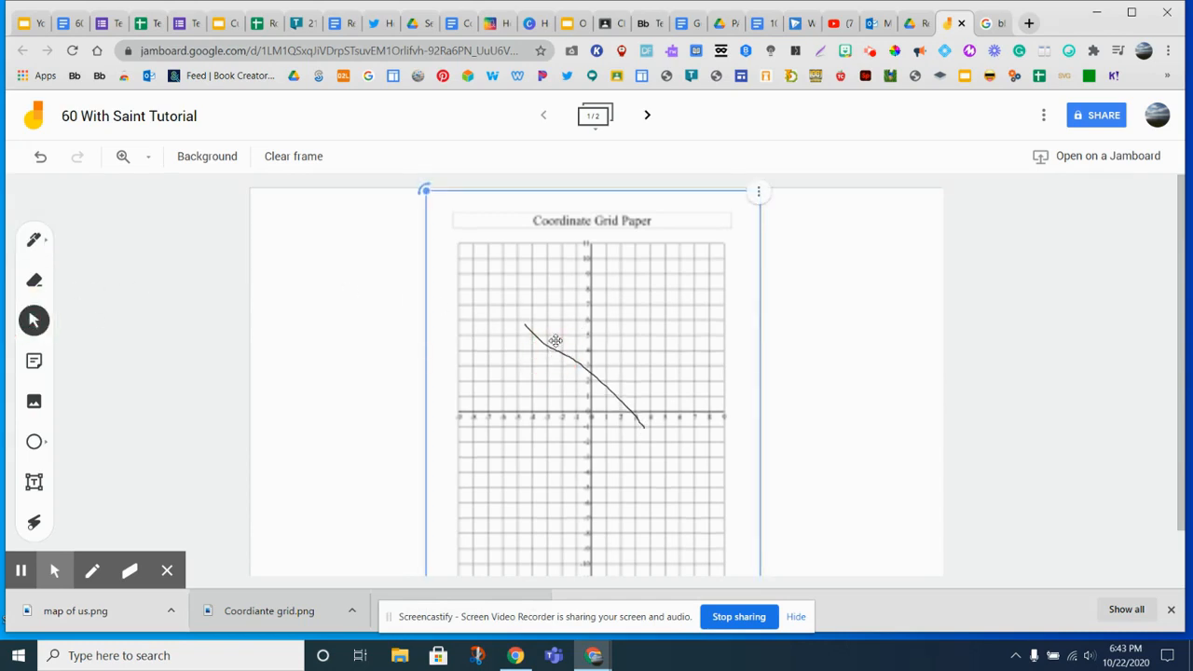
pyautogui.moveTo(525, 257)
pyautogui.mouseDown()
pyautogui.moveTo(659, 256)
pyautogui.moveTo(653, 276)
pyautogui.moveTo(510, 301)
pyautogui.mouseUp()
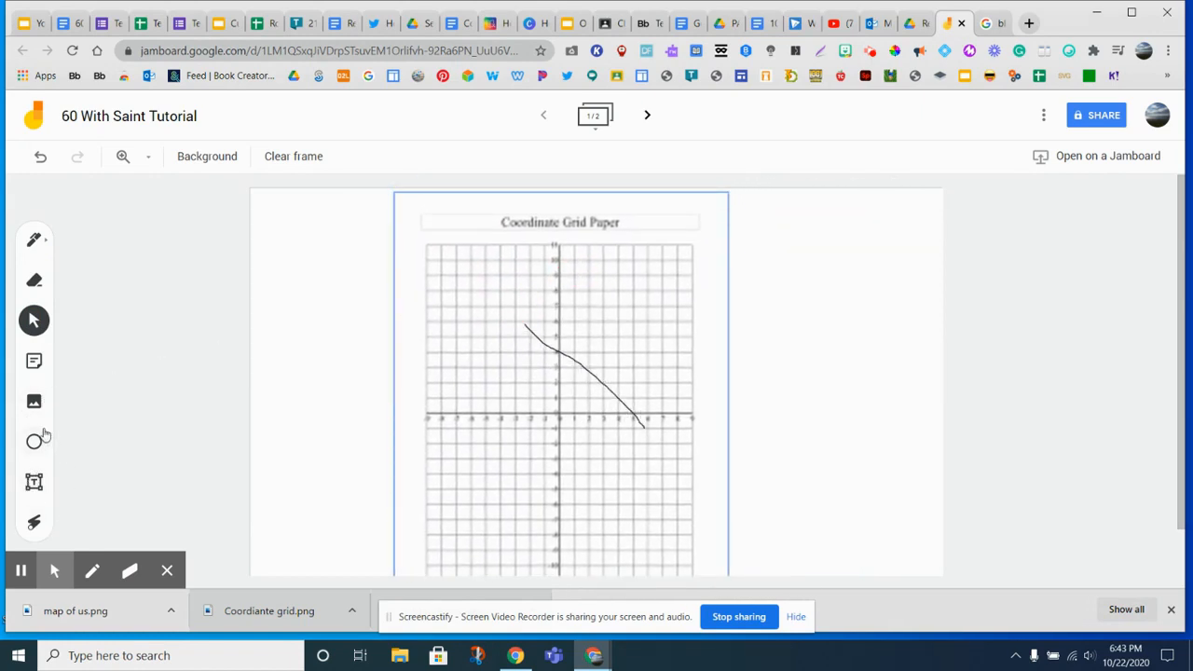
# - Erase the freehand line from the coordinate grid
pyautogui.click(35, 282)
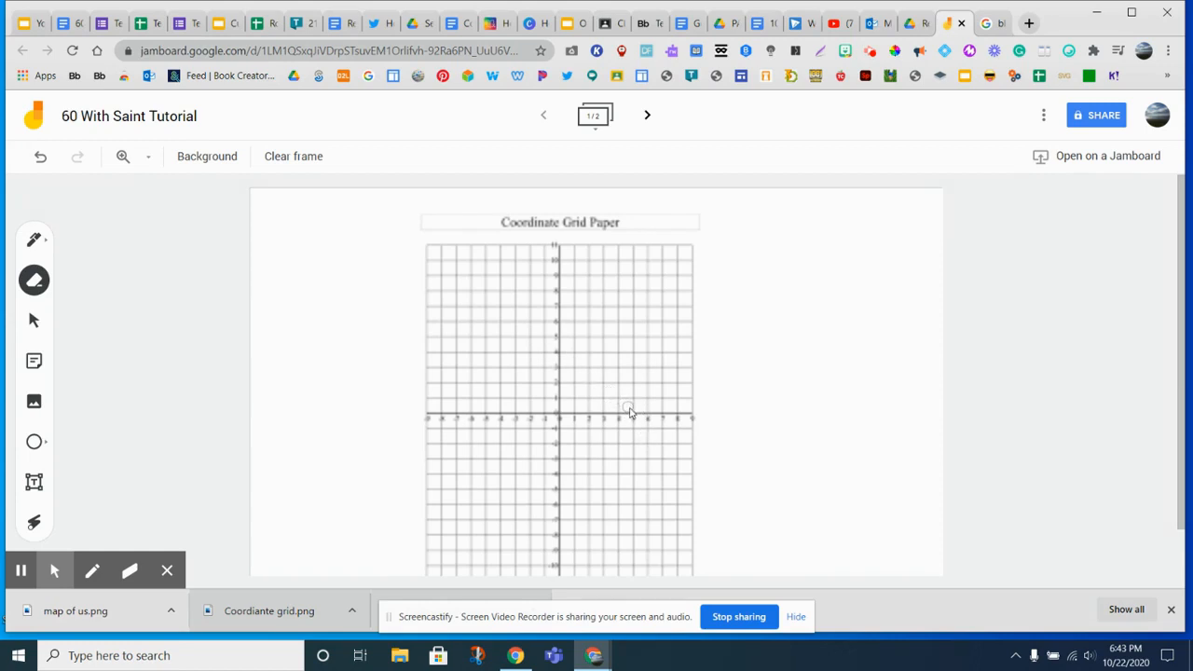
pyautogui.click(35, 321)
# - Add an empty text box at the frame's upper-left corner and stretch it across the grid beyond the frame's right edge
pyautogui.moveTo(54, 571)
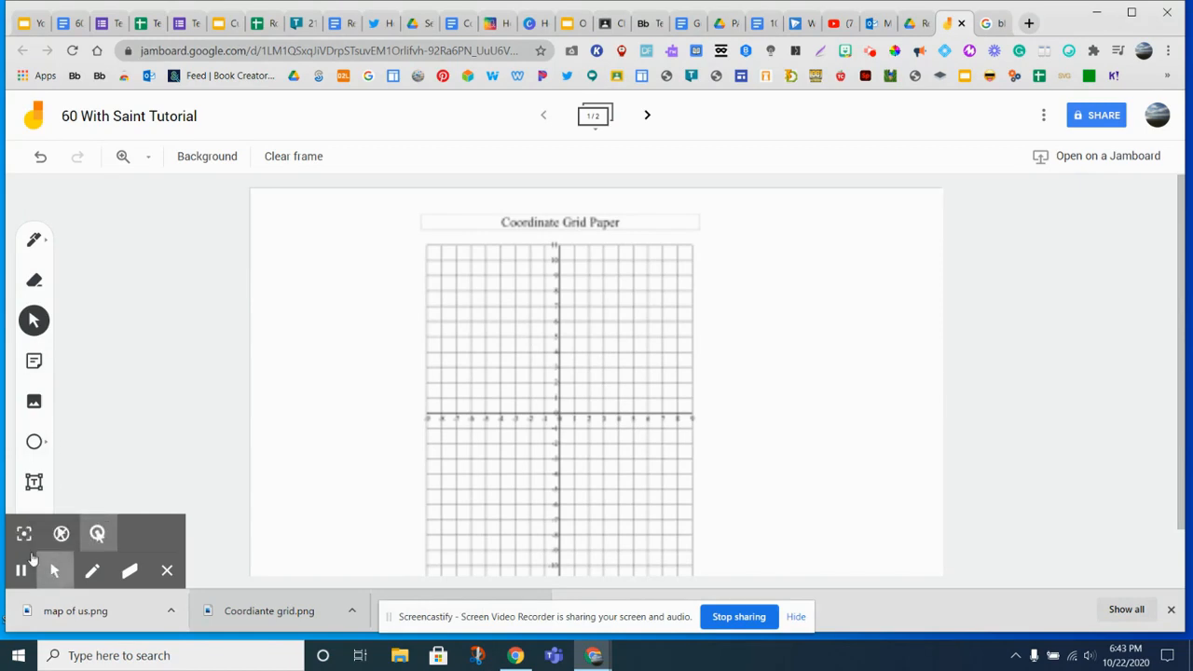
pyautogui.click(24, 534)
pyautogui.click(35, 483)
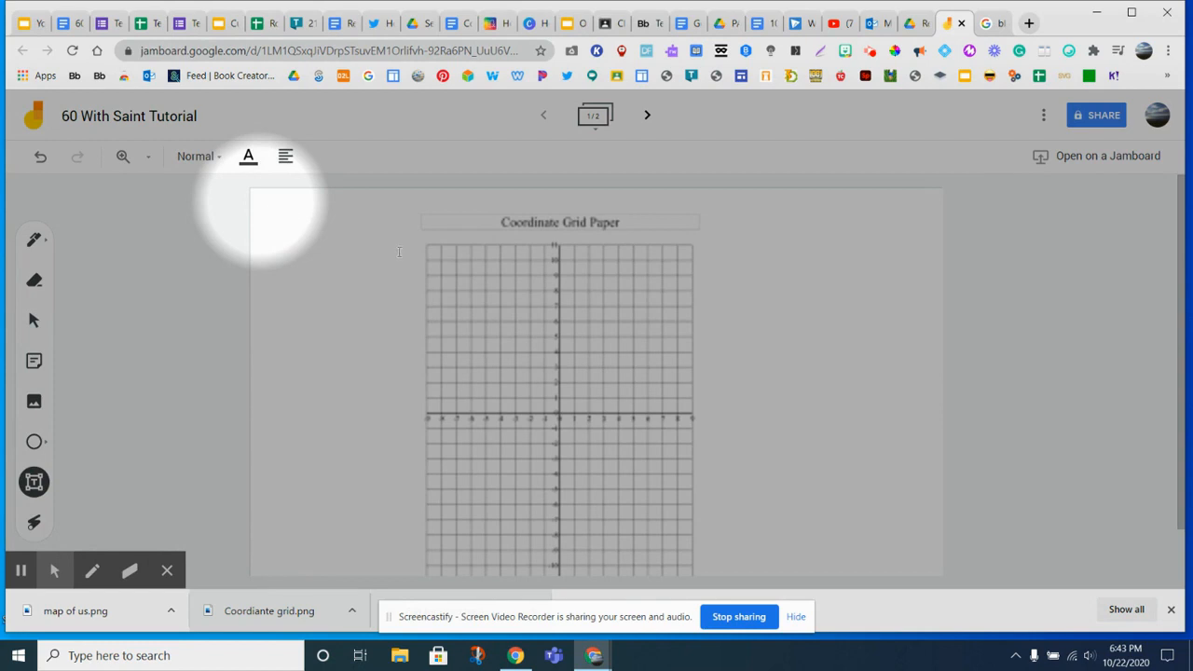
pyautogui.moveTo(260, 200); pyautogui.dragTo(399, 253)
pyautogui.click(333, 203)
pyautogui.moveTo(348, 213); pyautogui.dragTo(1161, 454)
pyautogui.click(954, 334)
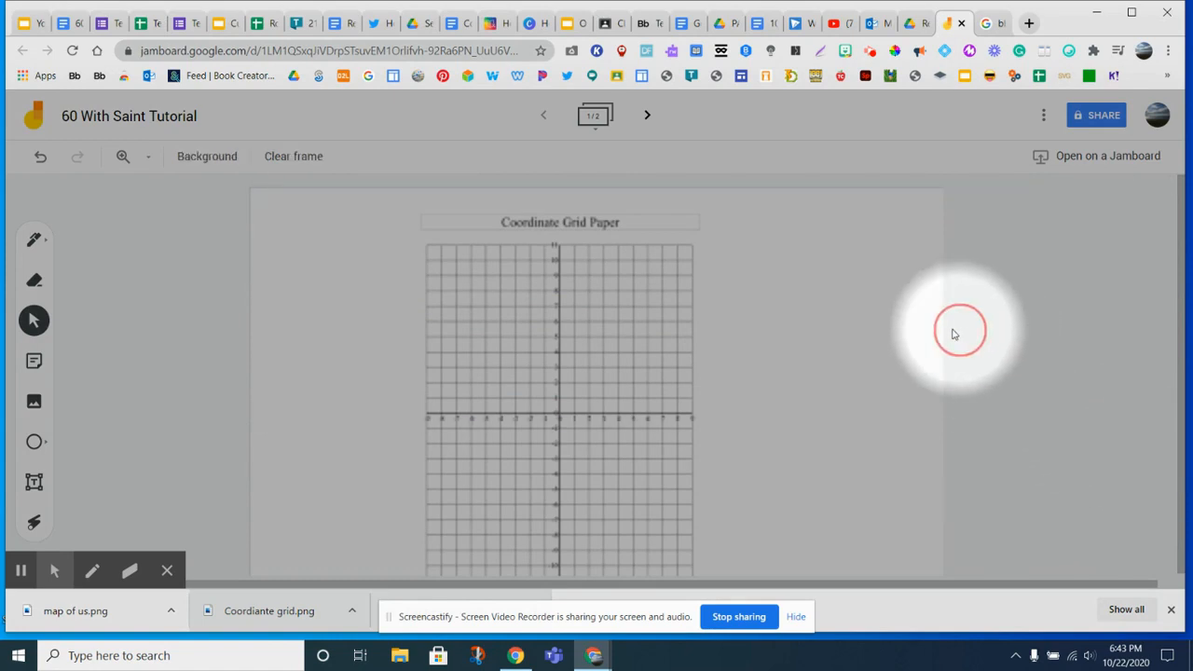
# - Repeatedly shift and enlarge the empty text box until it covers the whole frame, including the coordinate grid
pyautogui.click(695, 333)
pyautogui.moveTo(823, 298); pyautogui.dragTo(564, 289)
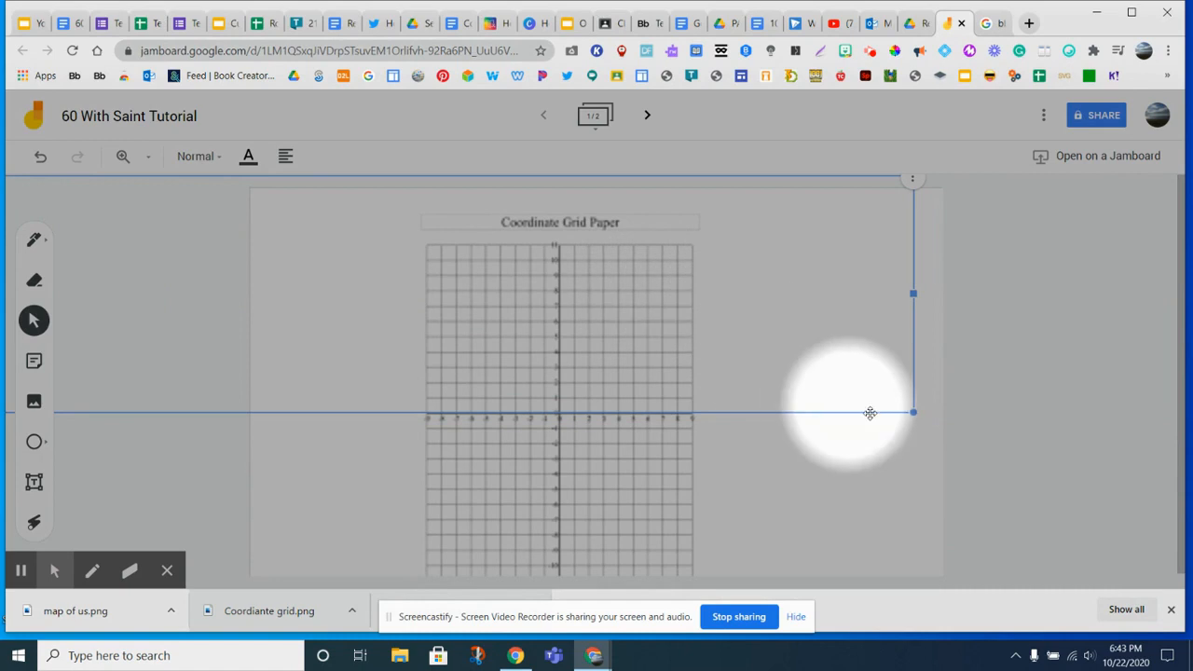
pyautogui.moveTo(914, 413); pyautogui.dragTo(1176, 565)
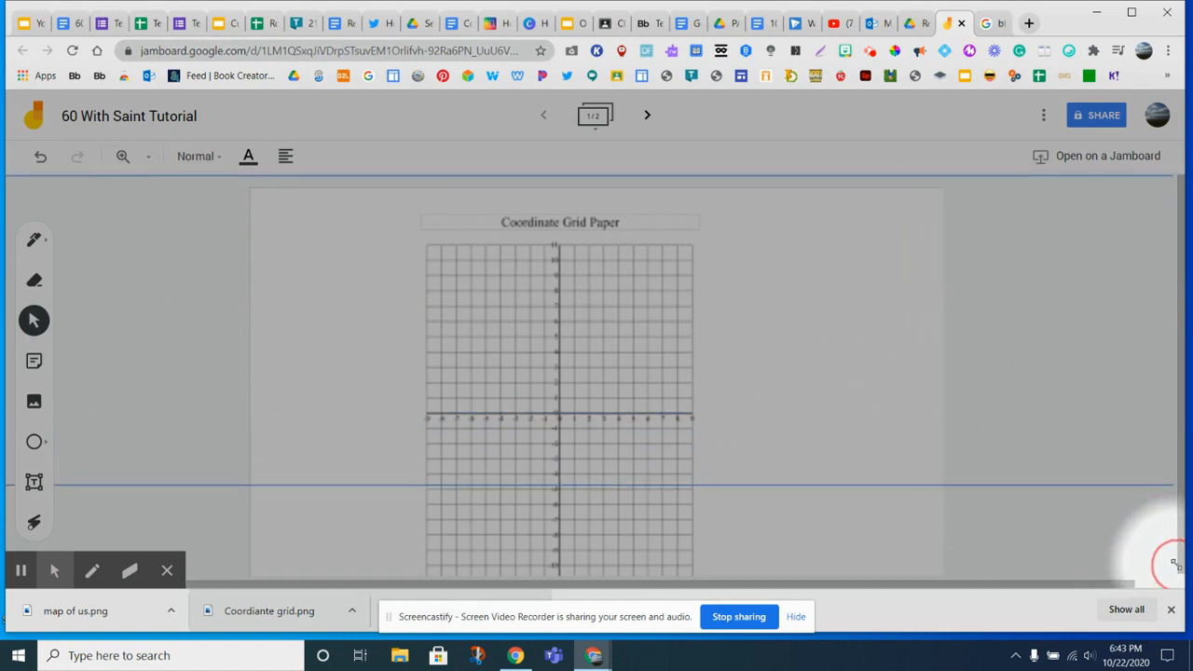
pyautogui.moveTo(859, 372); pyautogui.dragTo(412, 352)
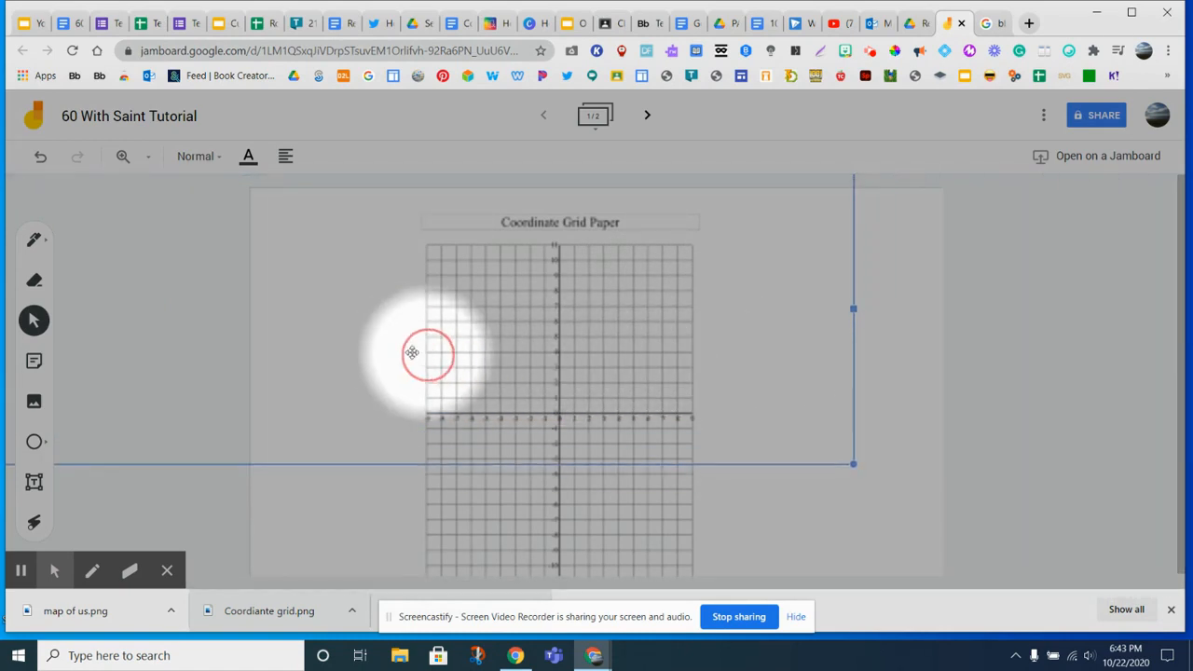
pyautogui.moveTo(853, 463); pyautogui.dragTo(1182, 606)
pyautogui.moveTo(957, 442); pyautogui.dragTo(622, 391)
pyautogui.click(789, 399)
pyautogui.moveTo(789, 399); pyautogui.dragTo(535, 358)
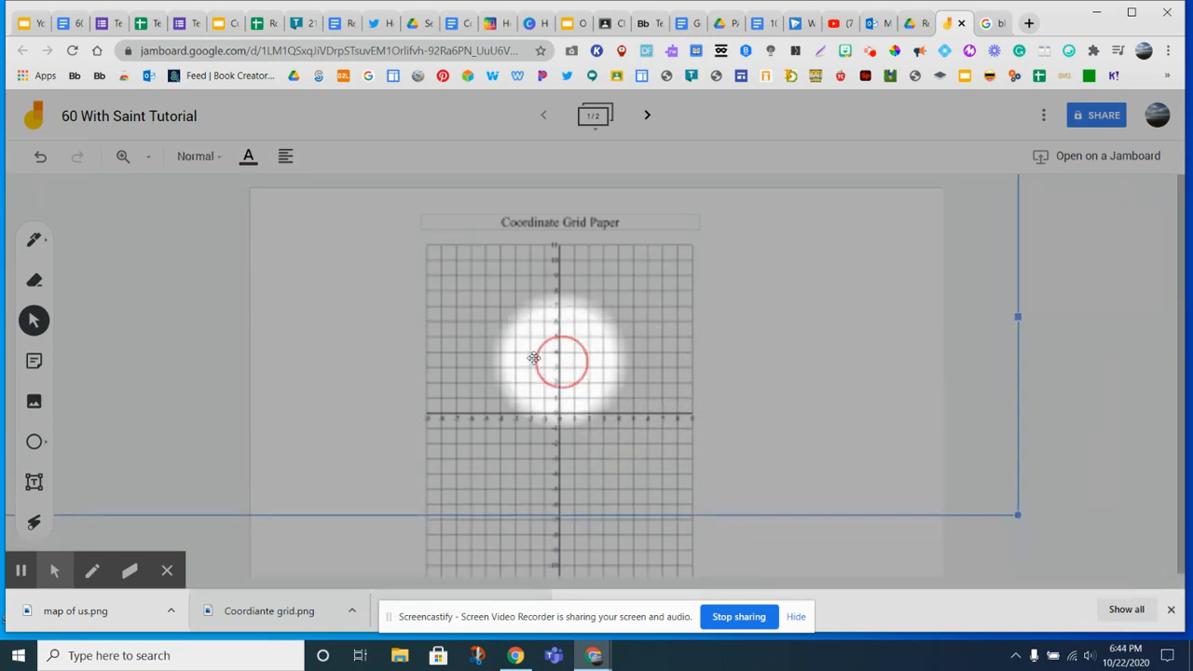
pyautogui.moveTo(826, 432); pyautogui.dragTo(726, 291)
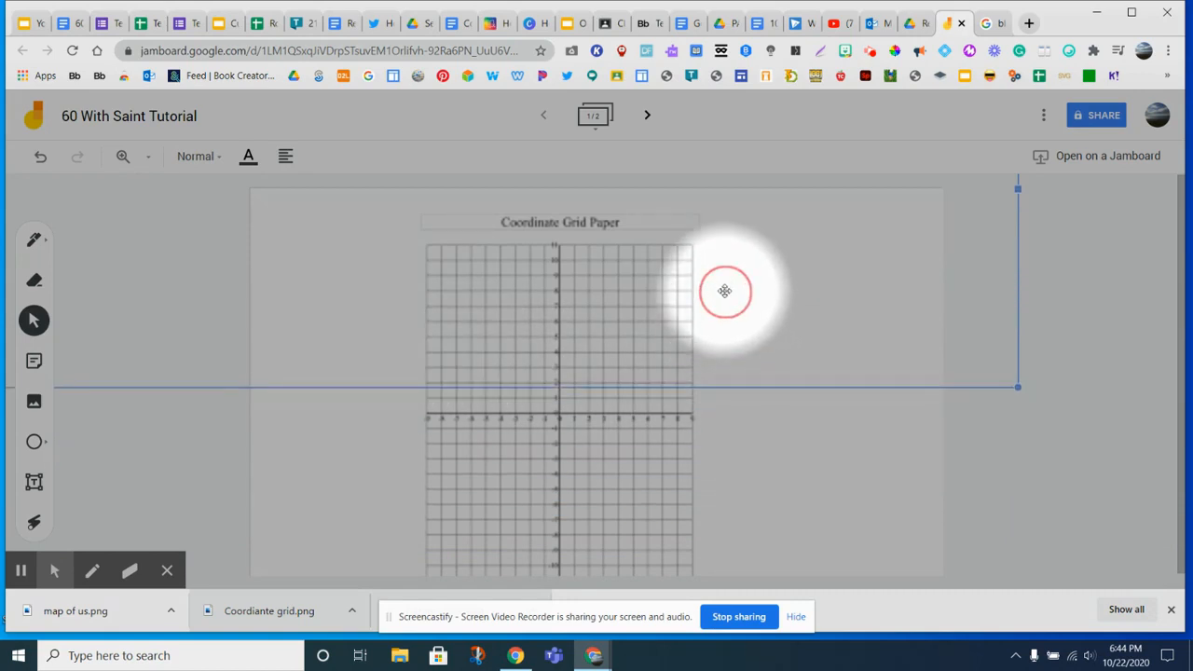
pyautogui.moveTo(1018, 388); pyautogui.dragTo(1191, 546)
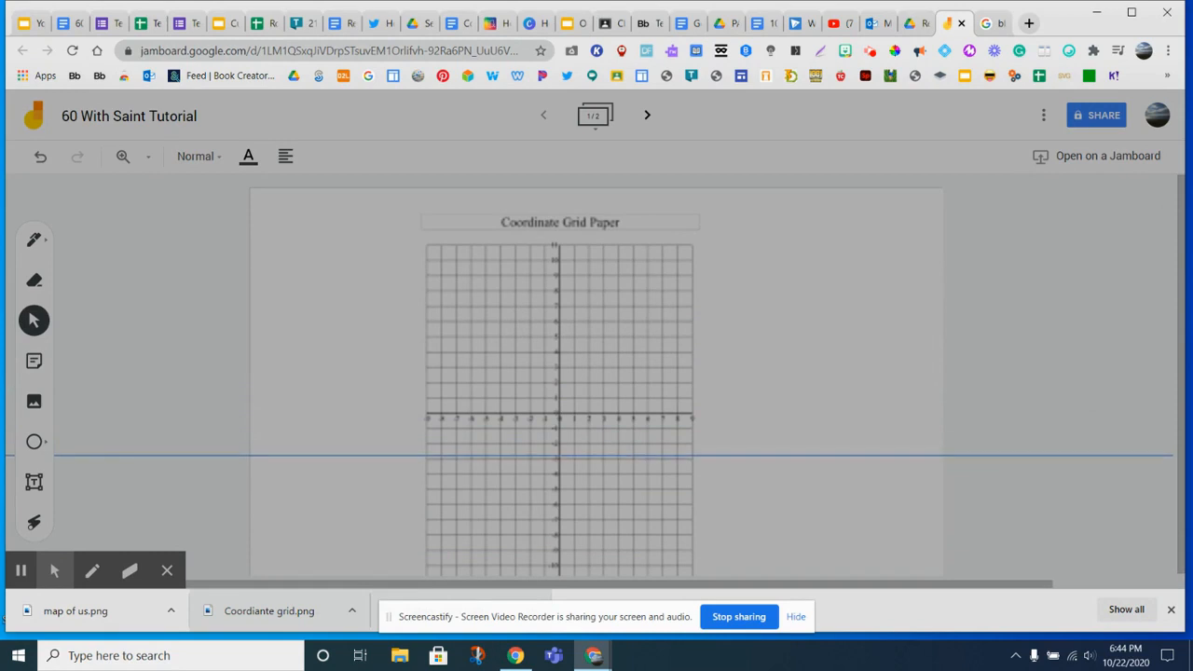
pyautogui.moveTo(888, 384); pyautogui.dragTo(456, 394)
pyautogui.moveTo(836, 353); pyautogui.dragTo(710, 341)
pyautogui.moveTo(925, 385); pyautogui.dragTo(804, 269)
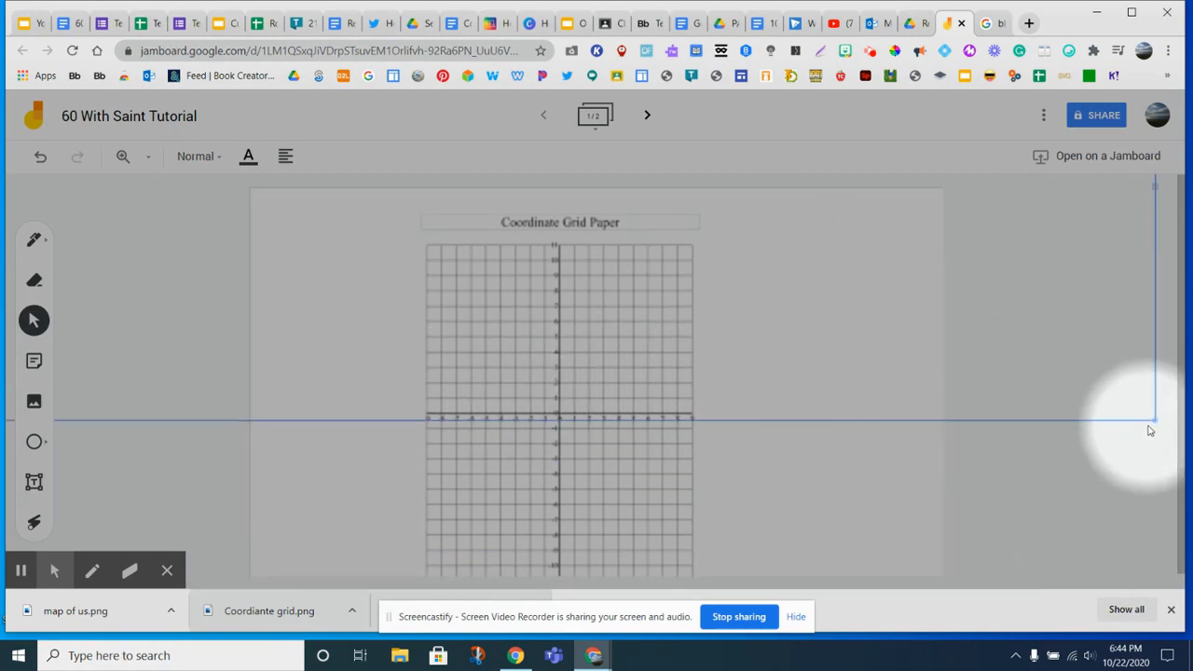
pyautogui.moveTo(1154, 420); pyautogui.dragTo(1192, 486)
pyautogui.moveTo(762, 351); pyautogui.dragTo(760, 508)
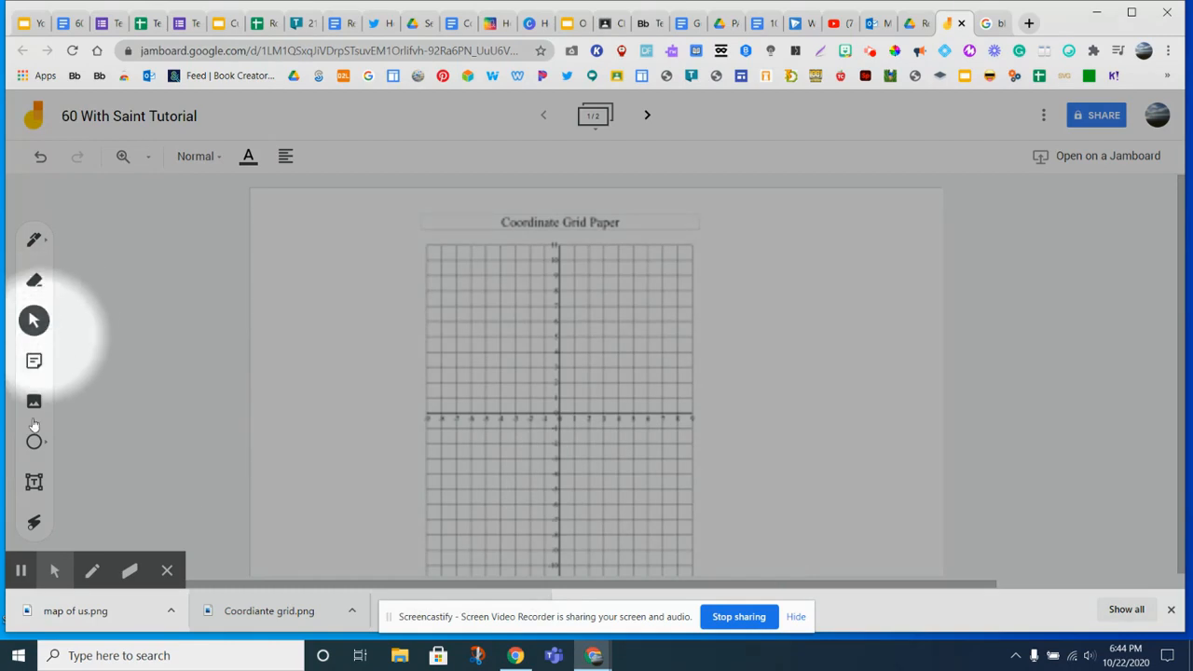
# - Test at several spots on the coordinate grid which object gets selected
pyautogui.click(34, 326)
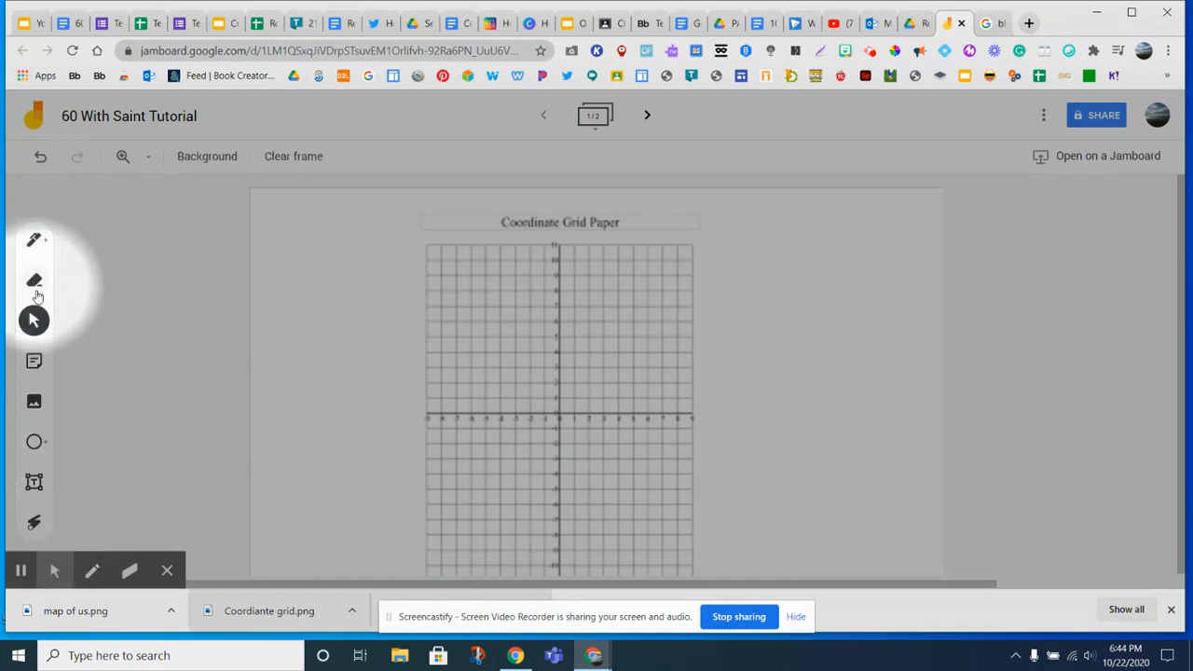
pyautogui.click(33, 322)
pyautogui.click(535, 336)
pyautogui.click(664, 328)
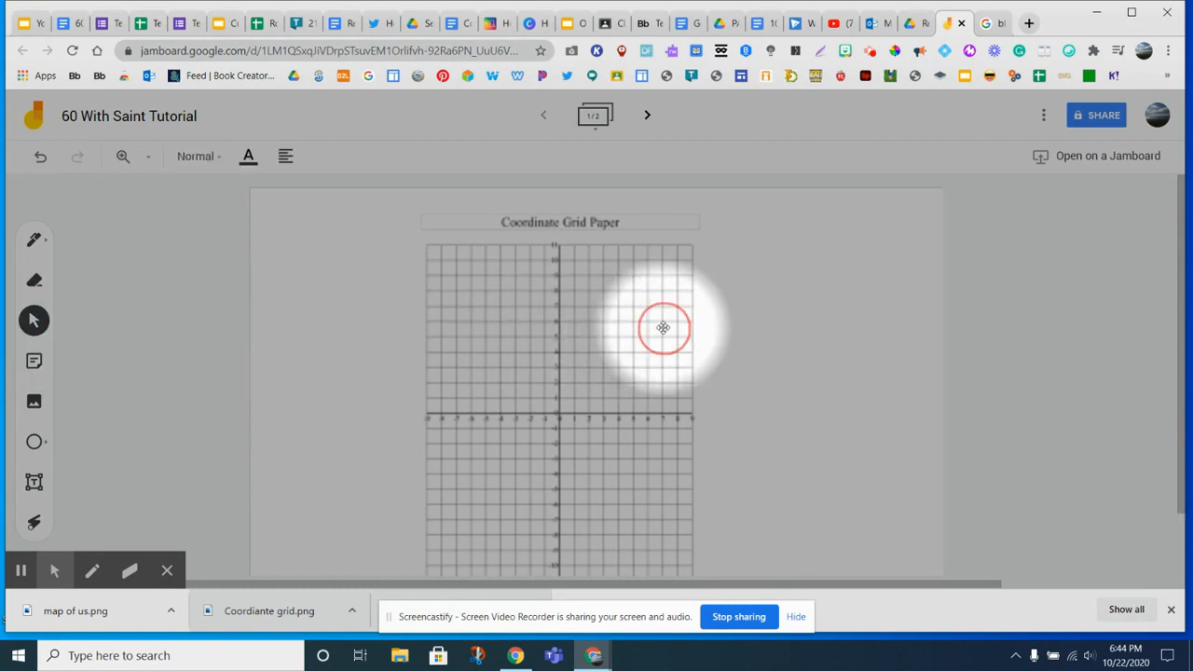
pyautogui.click(515, 297)
# - Draw a freehand diagonal arrow pointing to the grid's upper-left corner and try to move the grid image beneath it
pyautogui.click(36, 241)
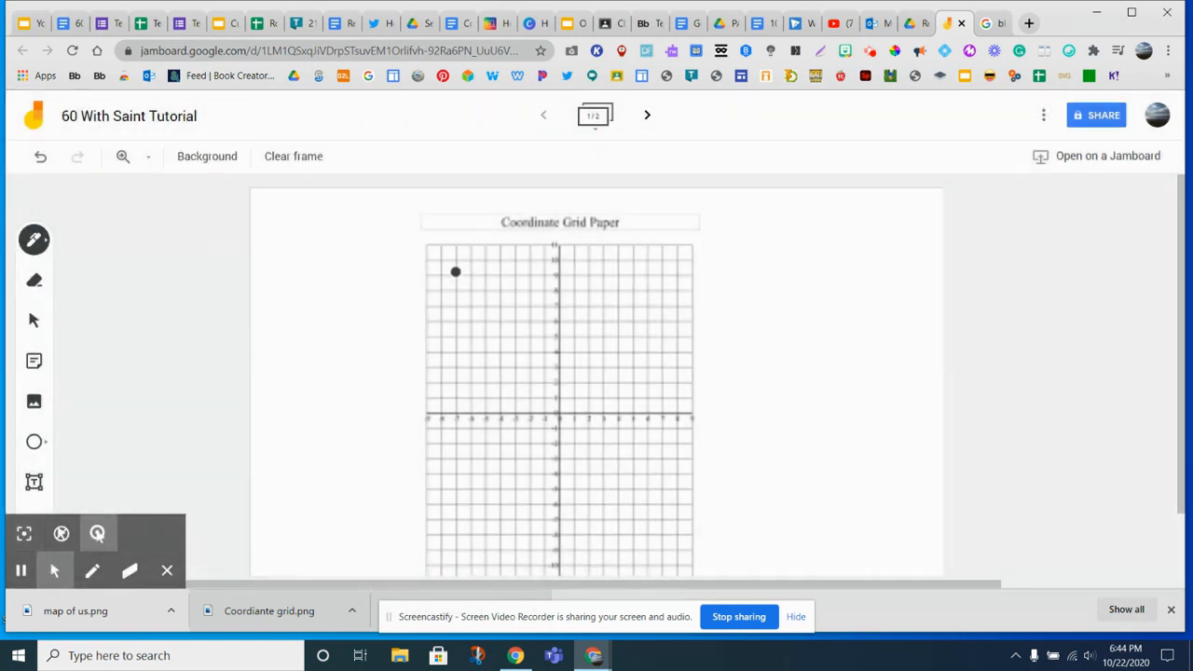
pyautogui.moveTo(445, 262); pyautogui.dragTo(469, 290)
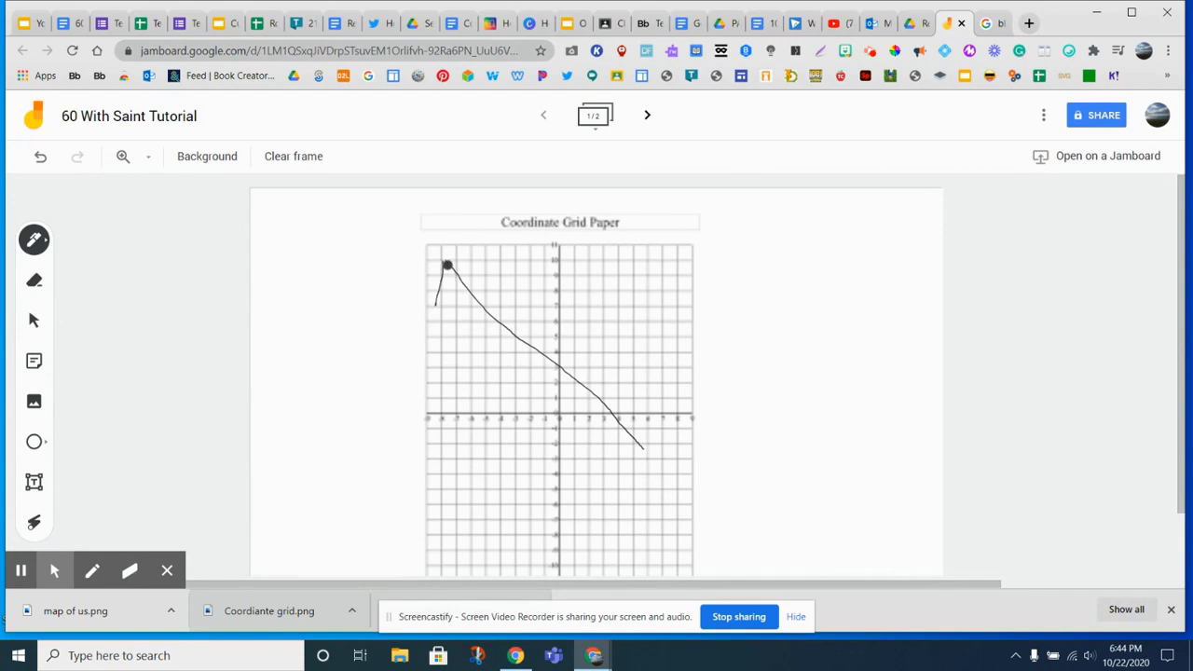
pyautogui.click(35, 322)
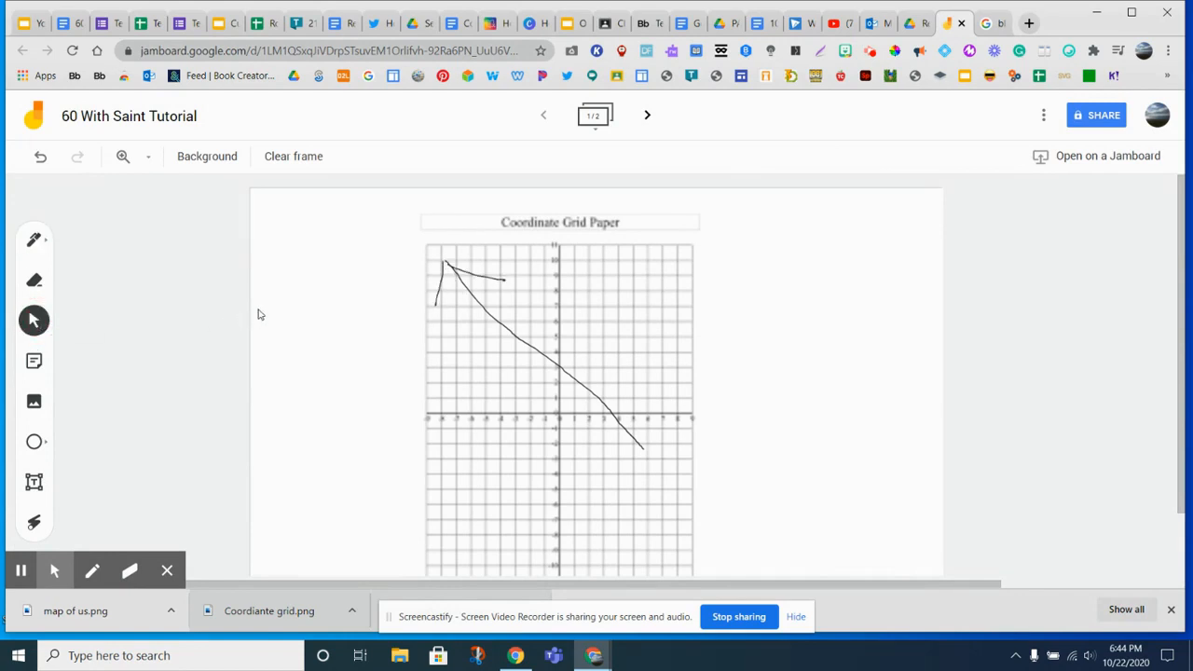
pyautogui.moveTo(348, 333); pyautogui.dragTo(524, 265)
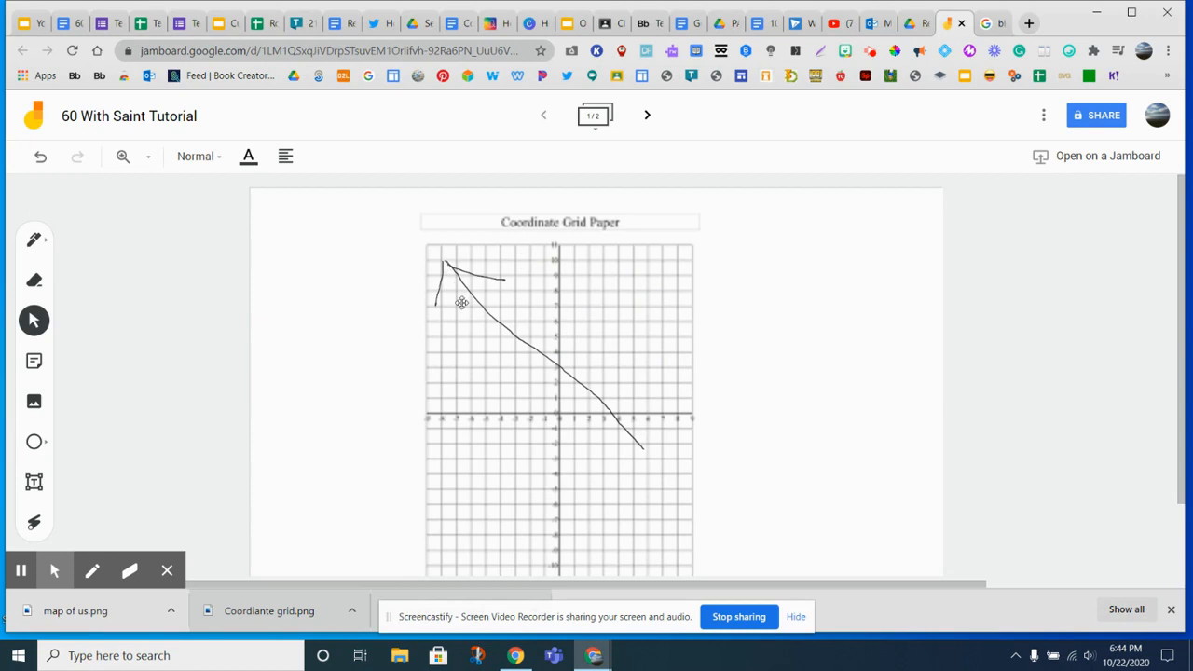
# - Add a blank third frame and insert the "map of us" image from the desktop
pyautogui.click(647, 118)
pyautogui.click(649, 116)
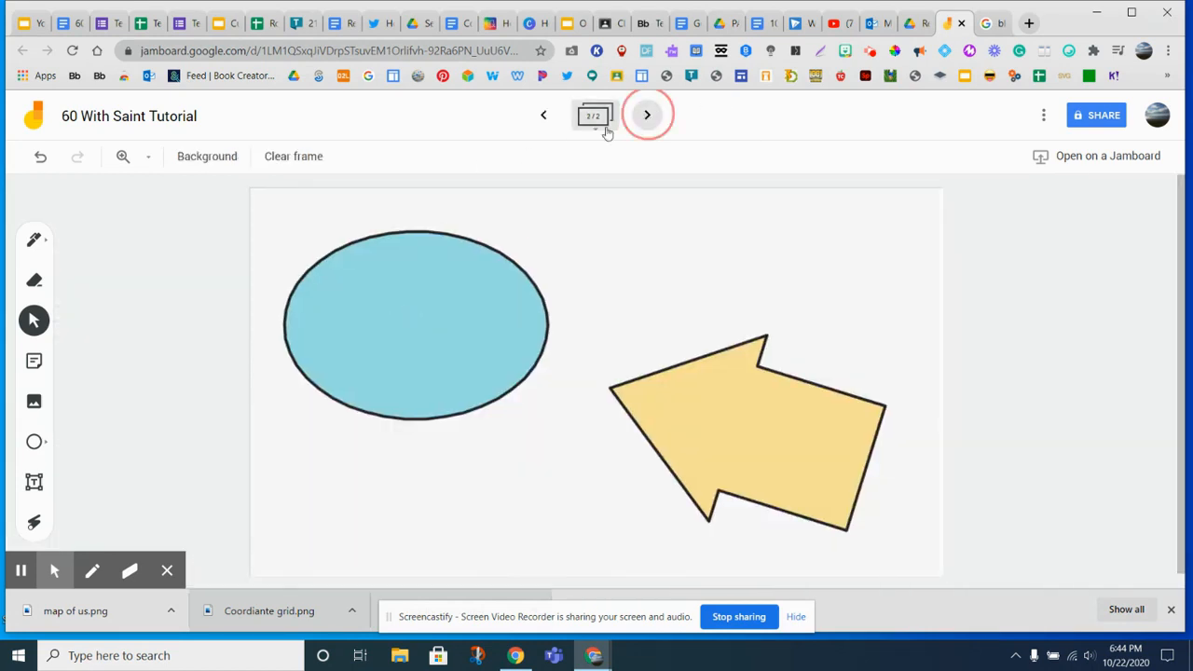
pyautogui.click(38, 403)
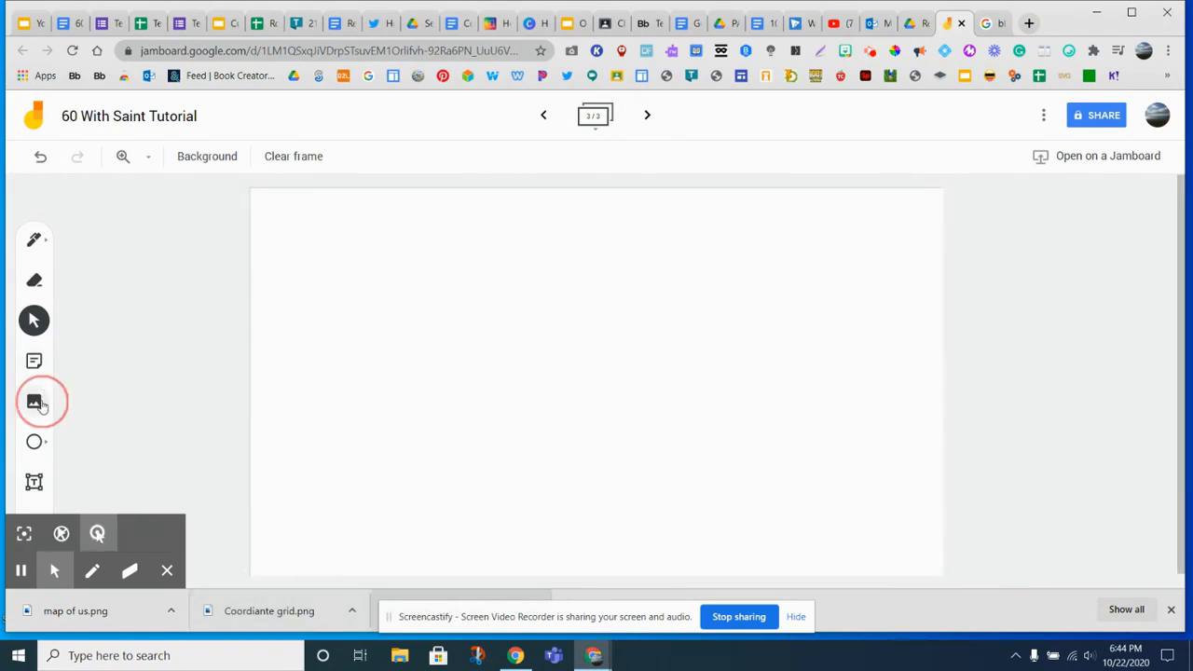
pyautogui.click(545, 375)
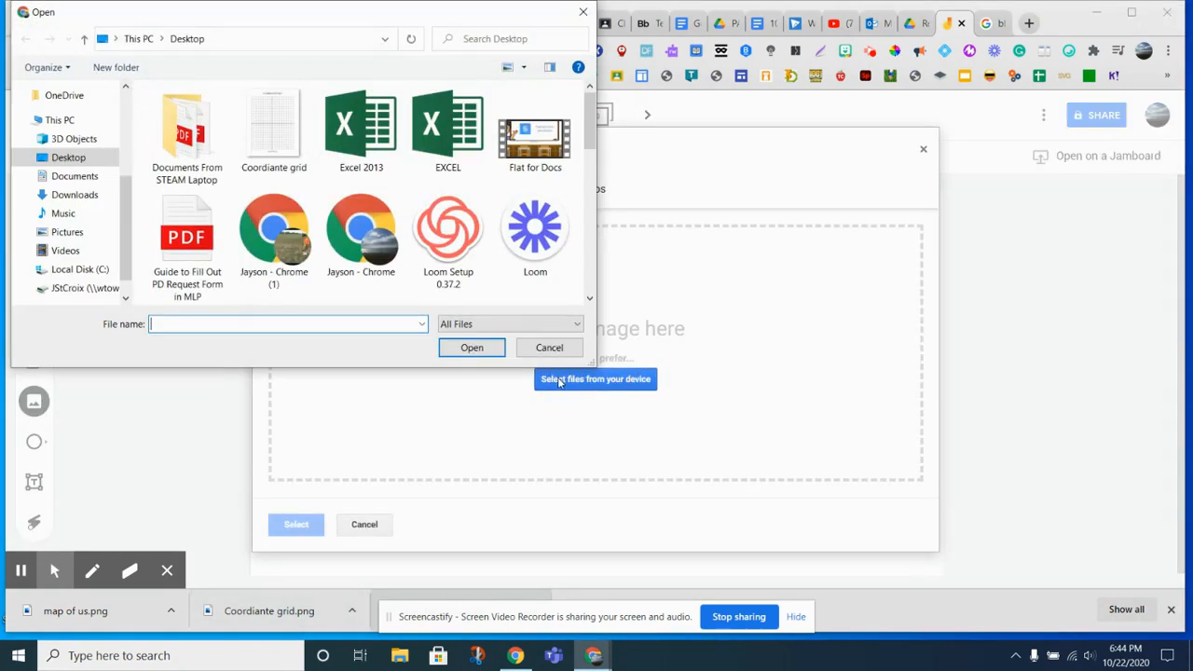
pyautogui.scroll(-1, 316, 201)
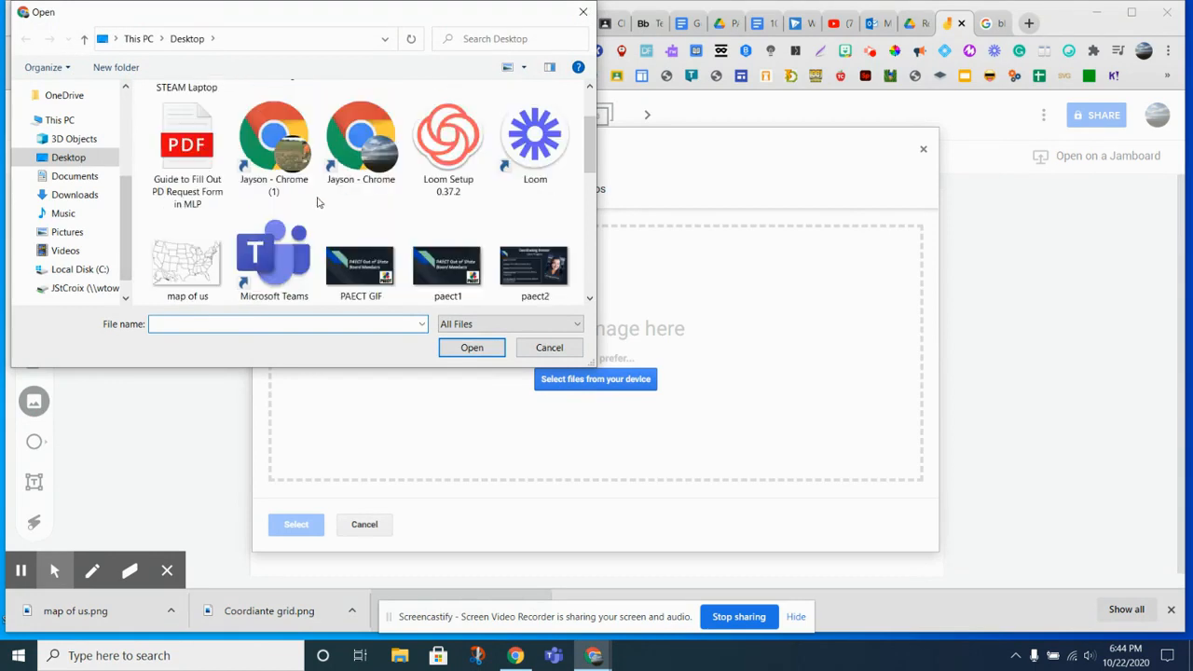
pyautogui.click(191, 270)
pyautogui.click(472, 347)
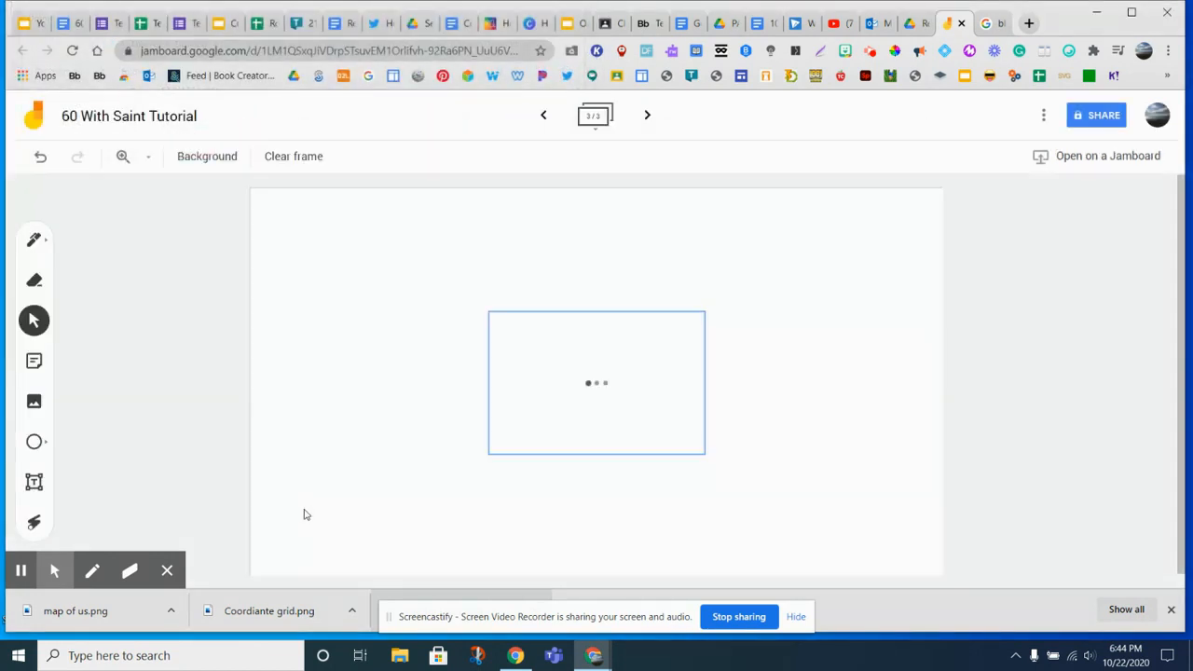
# - Enlarge the US map image to nearly fill the frame and center it
pyautogui.moveTo(557, 426); pyautogui.dragTo(322, 308)
pyautogui.moveTo(469, 340); pyautogui.dragTo(885, 546)
pyautogui.moveTo(624, 464); pyautogui.dragTo(689, 464)
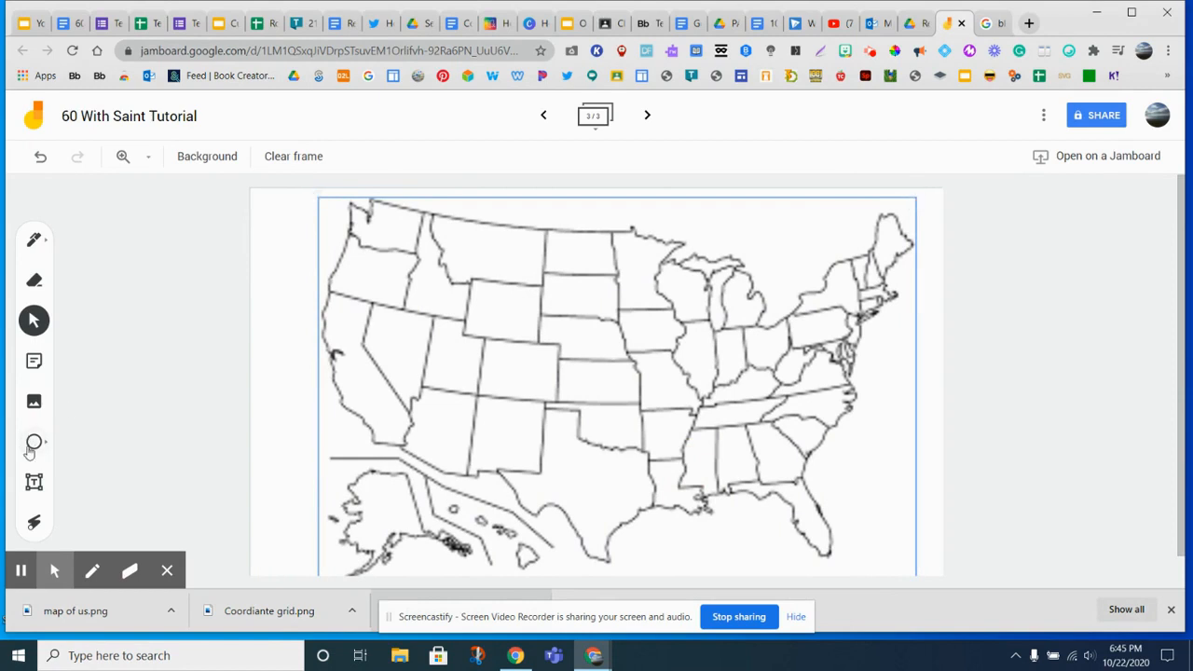
# - Add an empty text box over the US map and stretch it beyond the frame's right edge
pyautogui.click(34, 482)
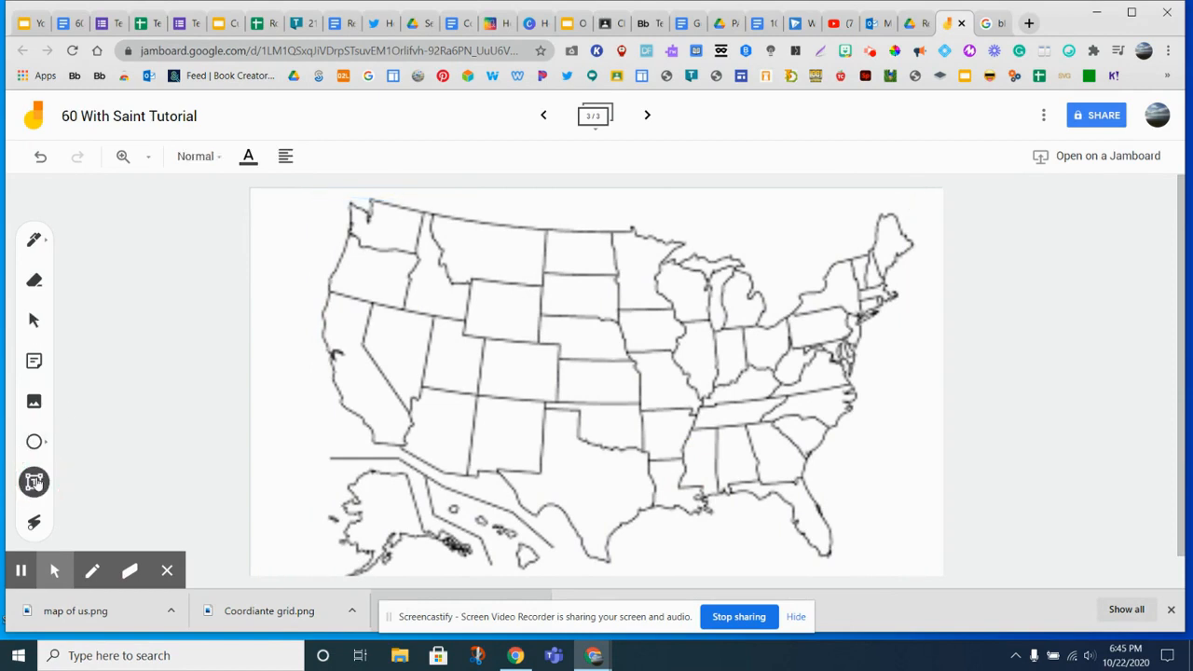
pyautogui.click(270, 210)
pyautogui.moveTo(358, 218); pyautogui.dragTo(1096, 586)
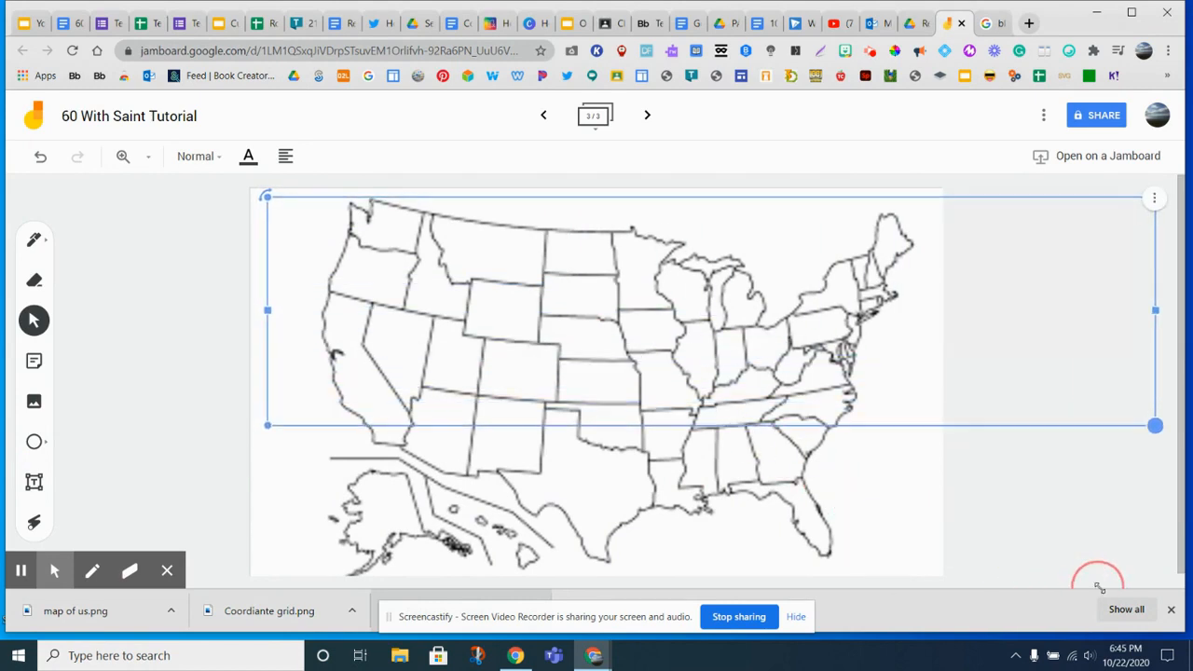
pyautogui.moveTo(884, 297); pyautogui.dragTo(602, 280)
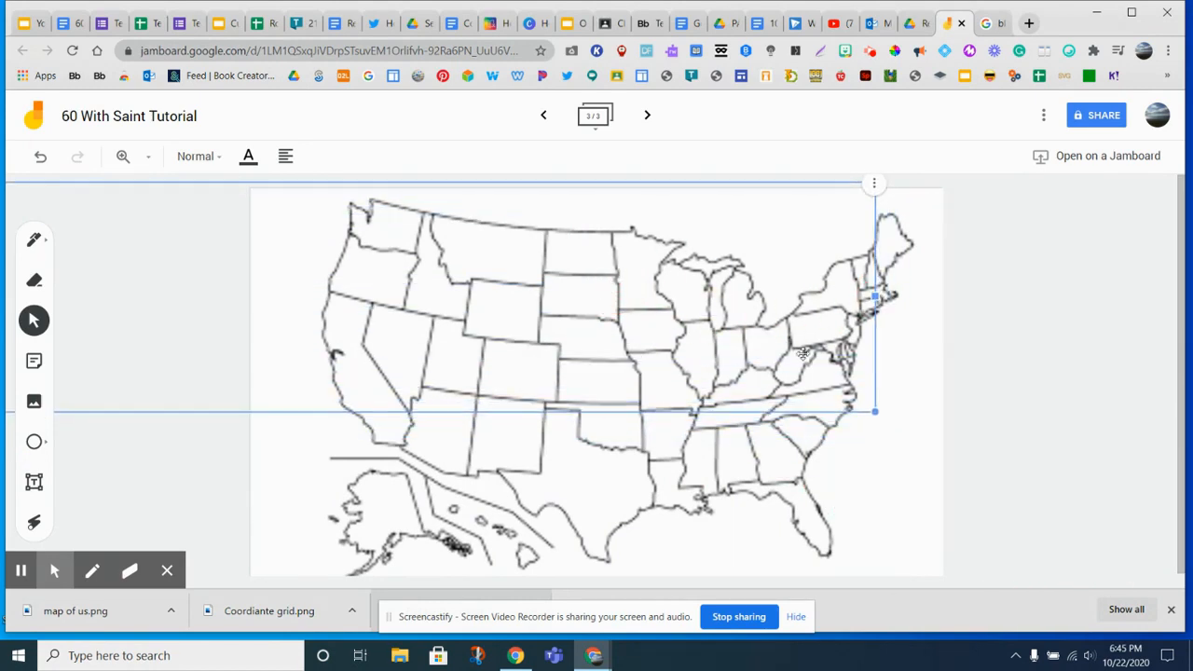
pyautogui.moveTo(867, 410); pyautogui.dragTo(1119, 559)
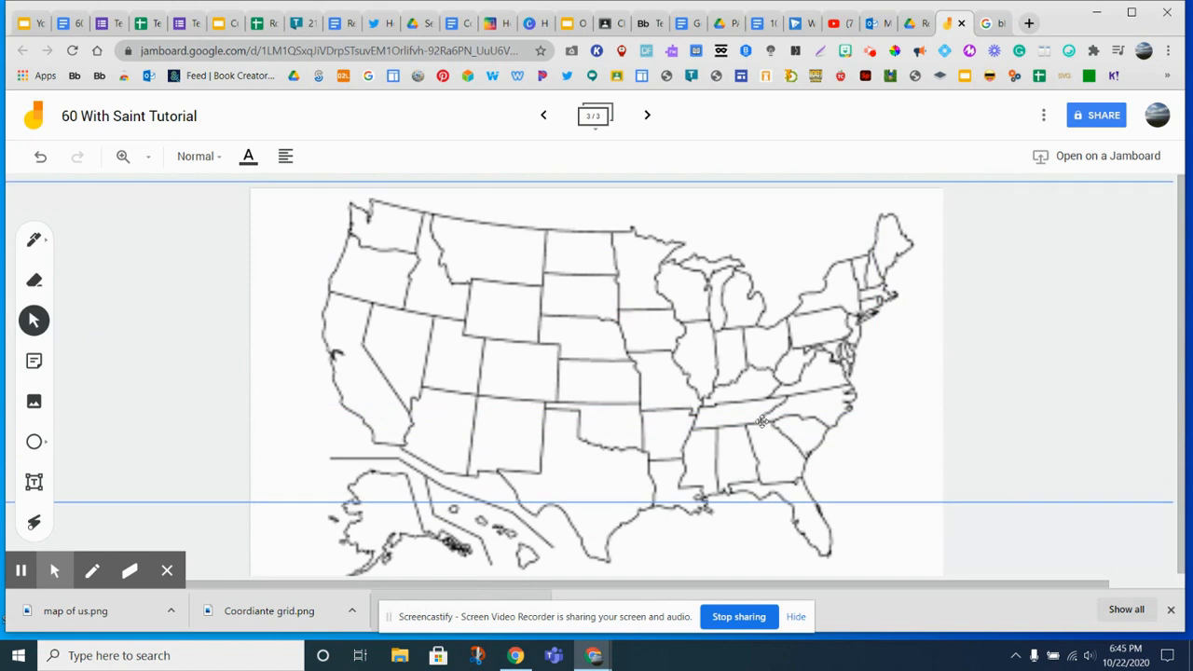
# - Reposition and enlarge the empty text box until it covers the whole map frame, and activate the Pen tool
pyautogui.moveTo(824, 391); pyautogui.dragTo(264, 205)
pyautogui.moveTo(873, 347); pyautogui.dragTo(1173, 596)
pyautogui.moveTo(907, 383); pyautogui.dragTo(369, 208)
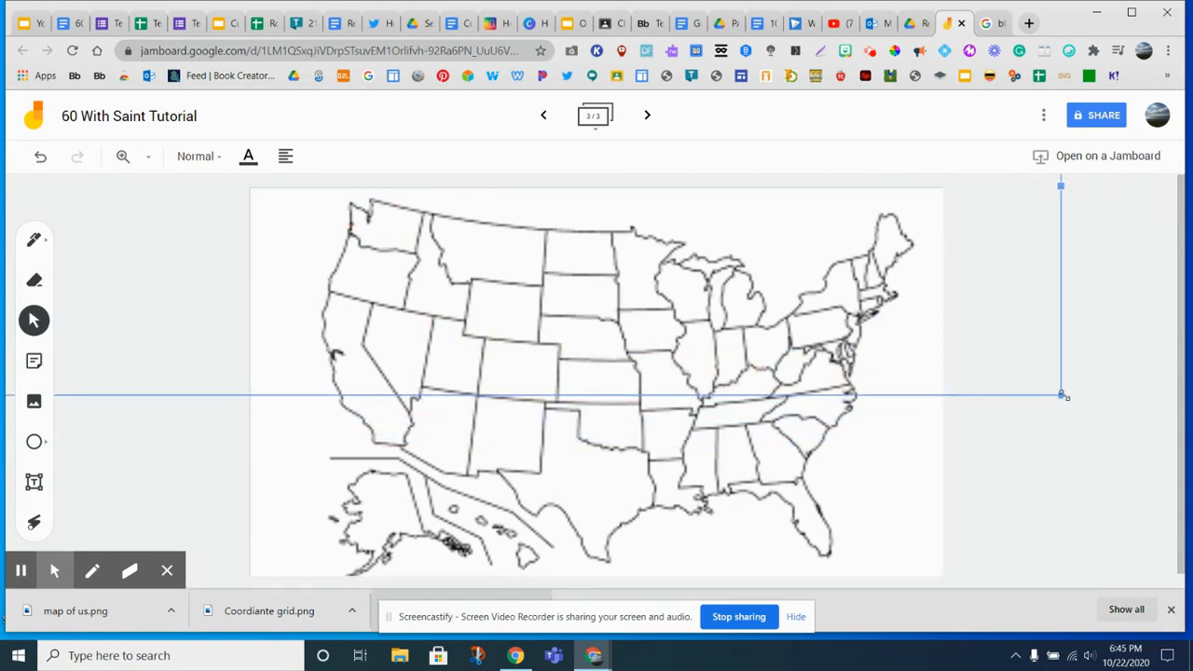
pyautogui.click(1057, 399)
pyautogui.click(752, 354)
pyautogui.moveTo(1064, 396); pyautogui.dragTo(1183, 449)
pyautogui.moveTo(813, 366); pyautogui.dragTo(459, 544)
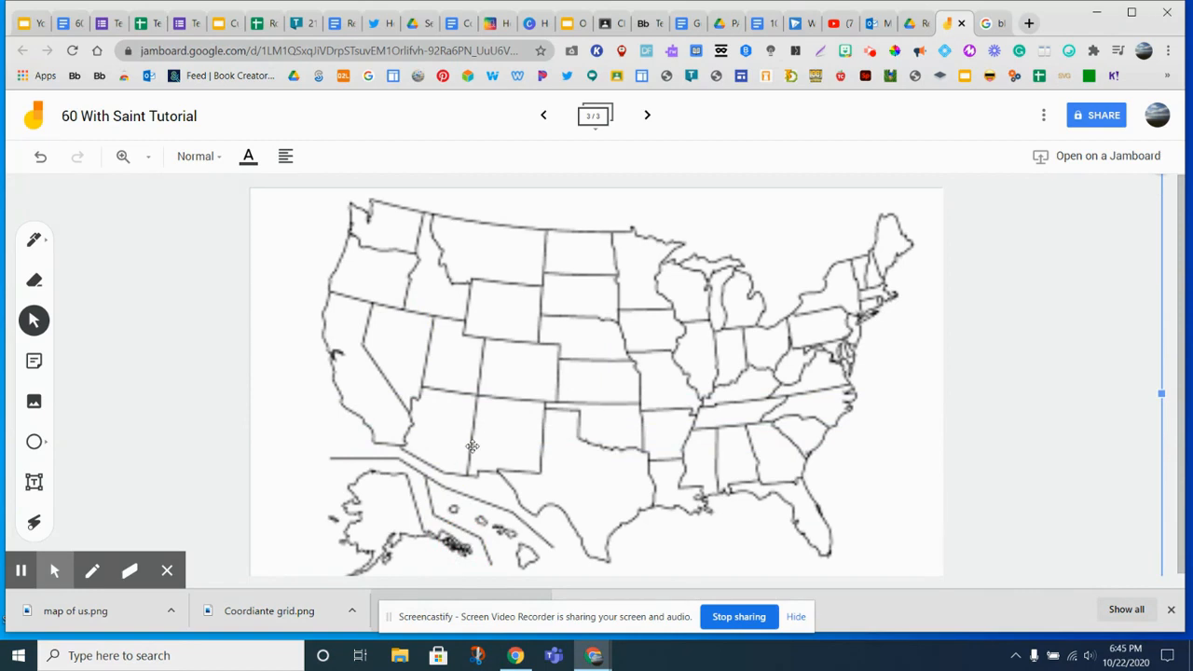
pyautogui.click(35, 240)
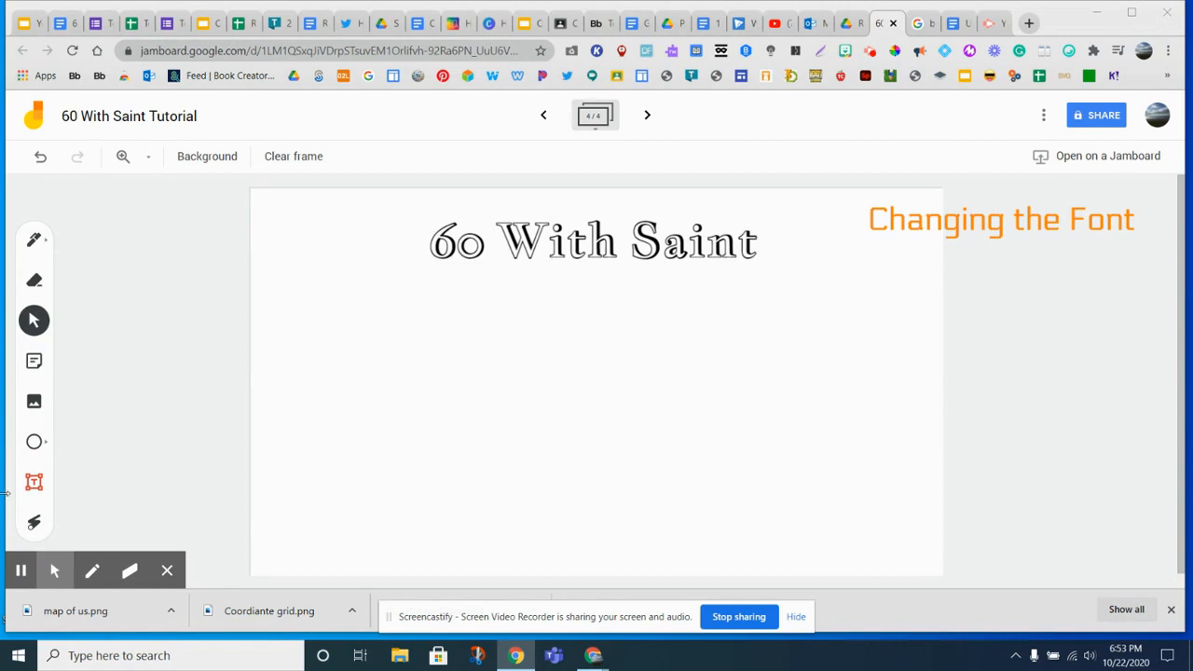
# - Add the text "Jamboard Hacks" below the "60 With Saint" heading on the fourth frame and widen its box to fit one line
pyautogui.click(34, 484)
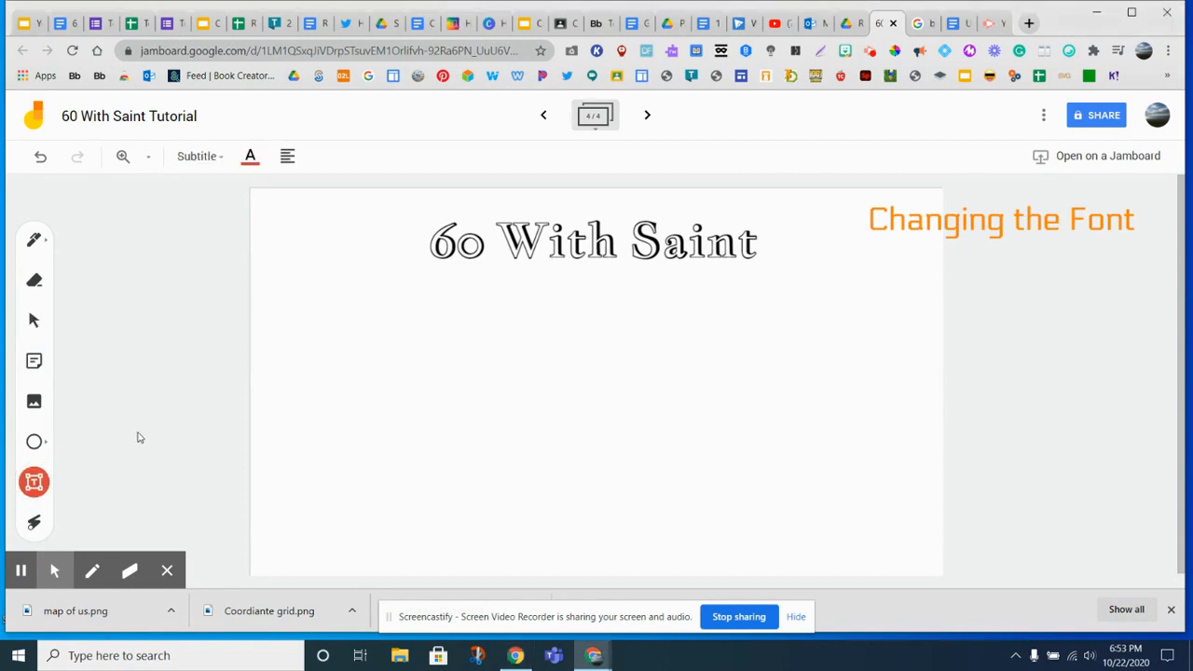
pyautogui.click(403, 320)
pyautogui.write('Jamb')
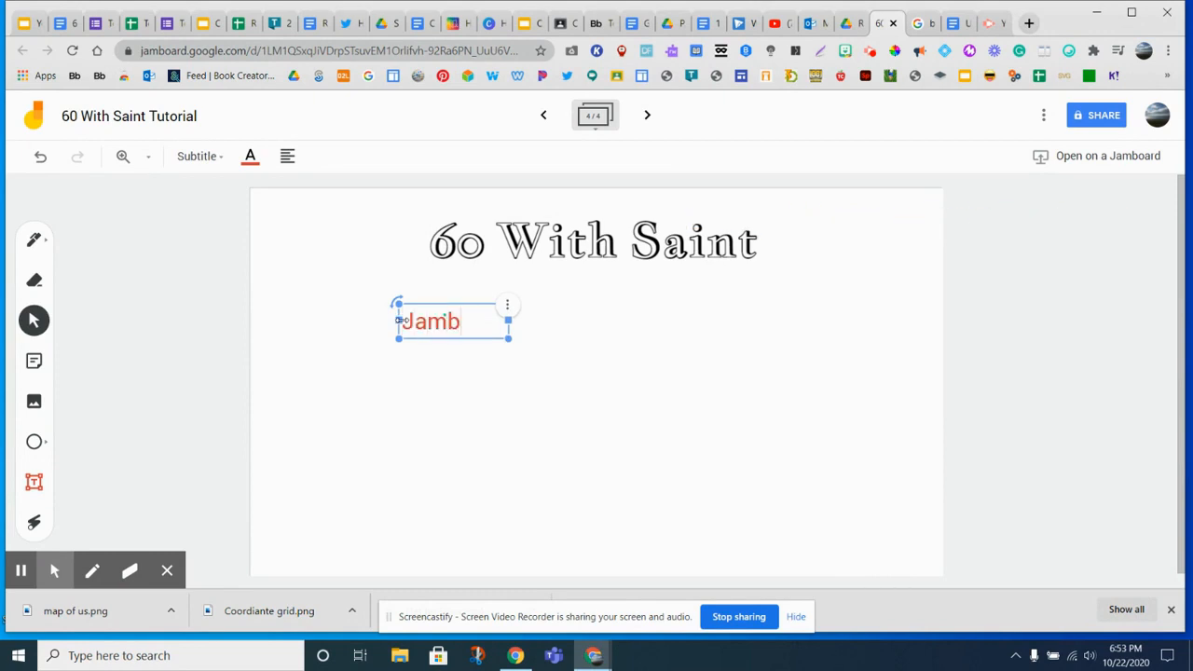
pyautogui.write('oard Hacks')
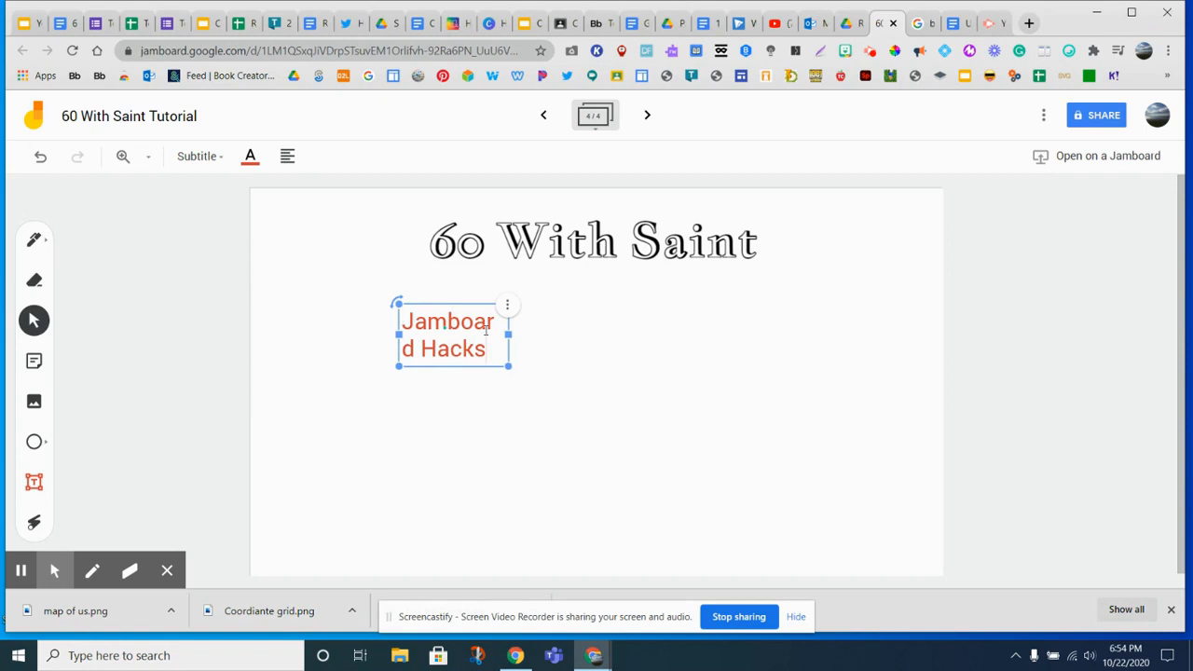
pyautogui.moveTo(510, 335); pyautogui.dragTo(590, 337)
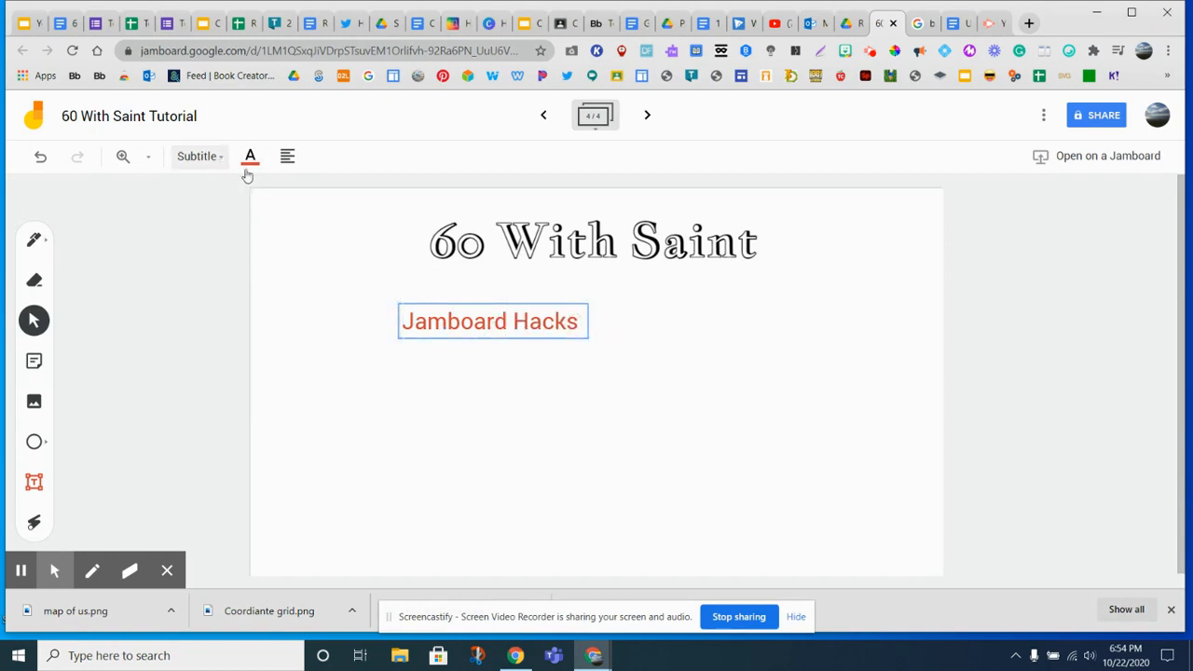
# - Try the Display style on the "Jamboard Hacks" text, and settle on the Title style
pyautogui.click(199, 156)
pyautogui.click(234, 227)
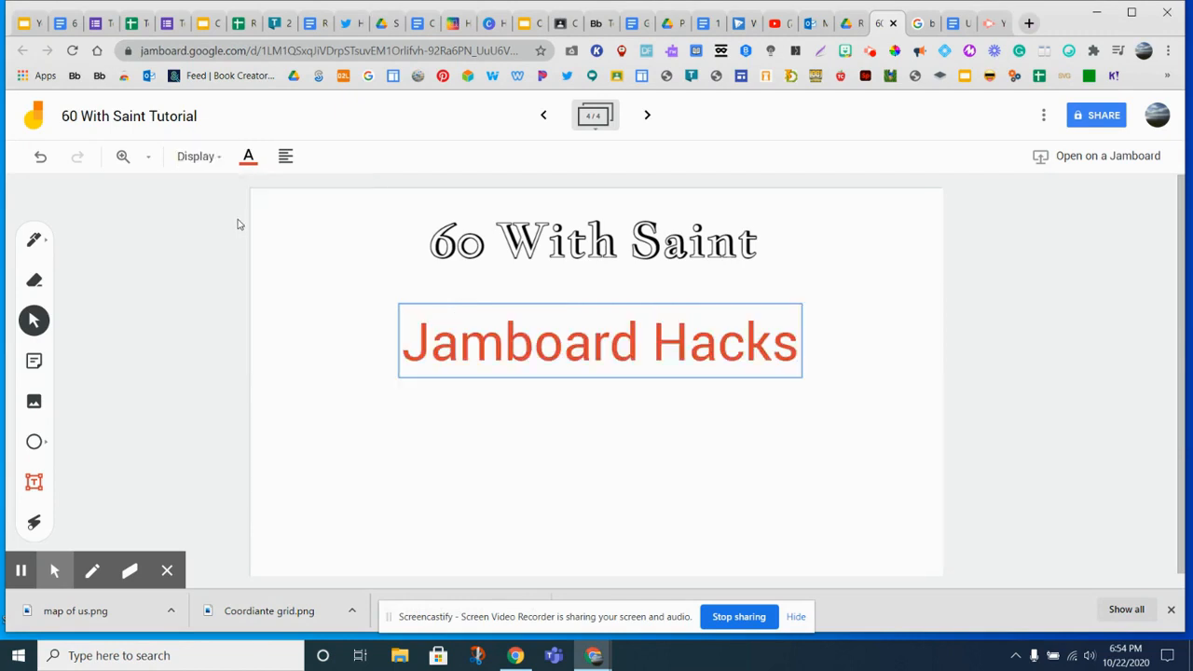
pyautogui.click(197, 156)
pyautogui.click(228, 282)
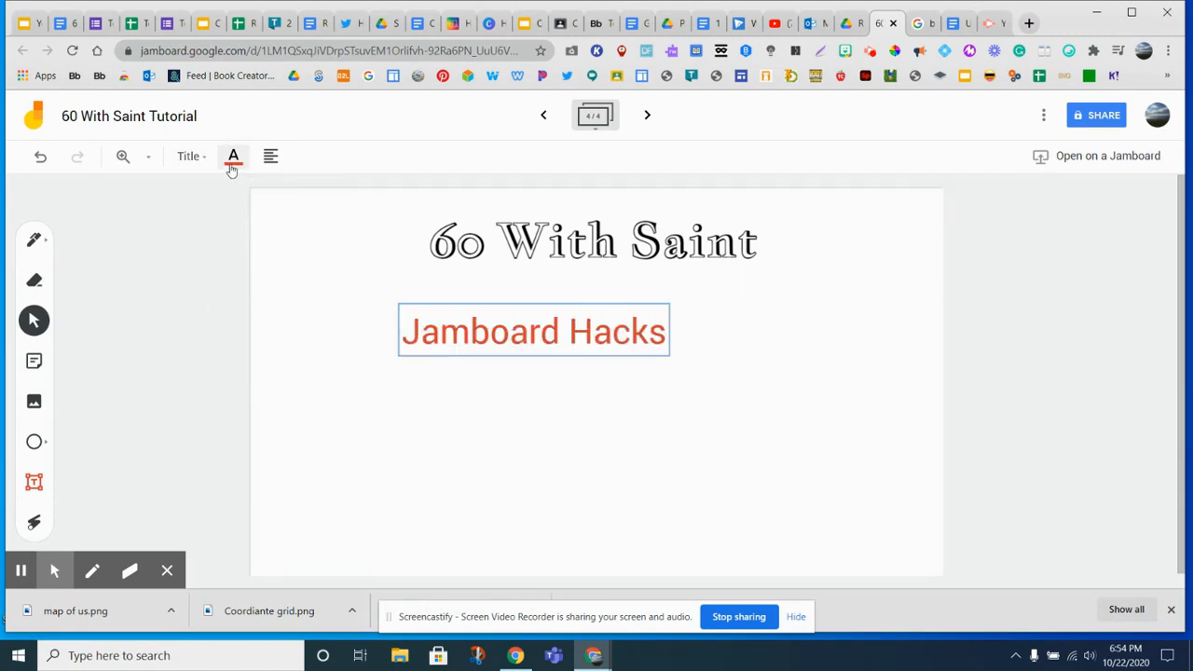
# - Try blue on the "Jamboard Hacks" text and set its final color to black
pyautogui.click(233, 165)
pyautogui.click(275, 193)
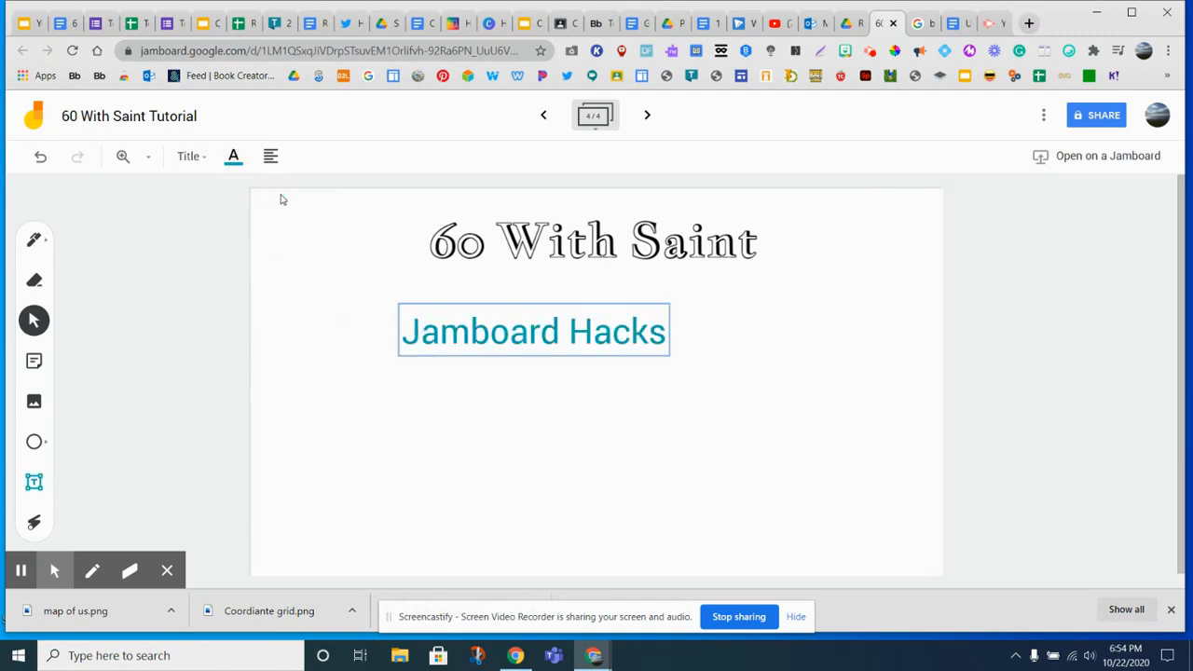
pyautogui.click(233, 157)
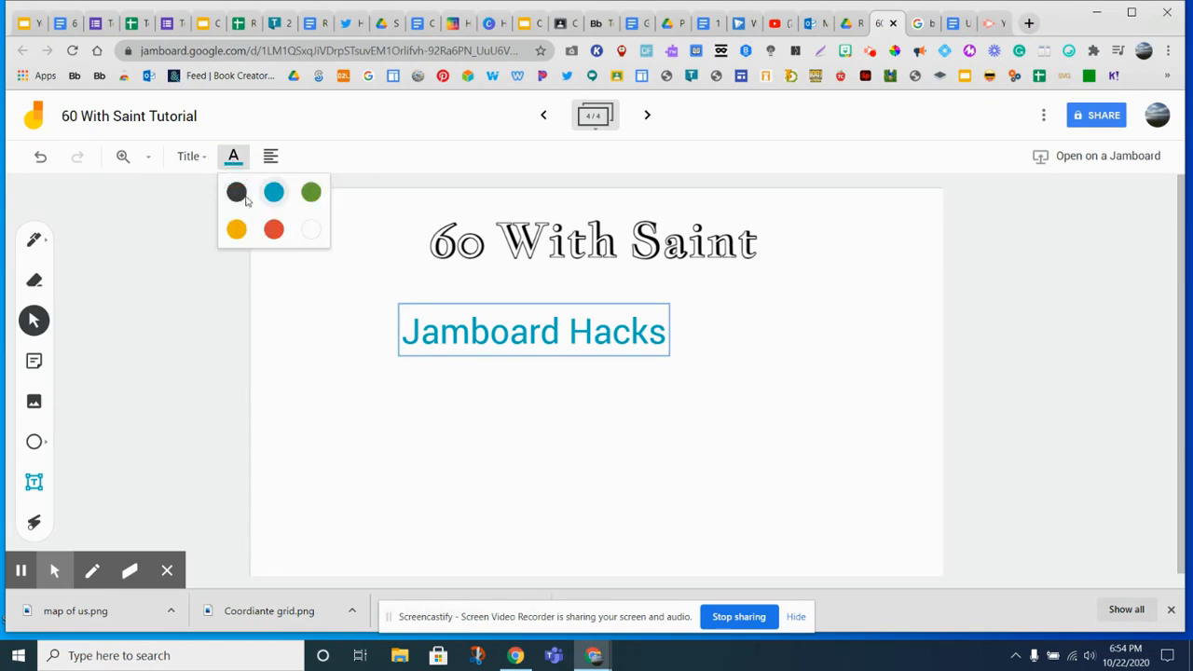
pyautogui.click(237, 192)
# - Shrink the "Jamboard Hacks" text box to about half its size and move it to the frame's left side, just below the heading
pyautogui.moveTo(672, 360); pyautogui.dragTo(874, 456)
pyautogui.moveTo(890, 462); pyautogui.dragTo(518, 347)
pyautogui.click(437, 251)
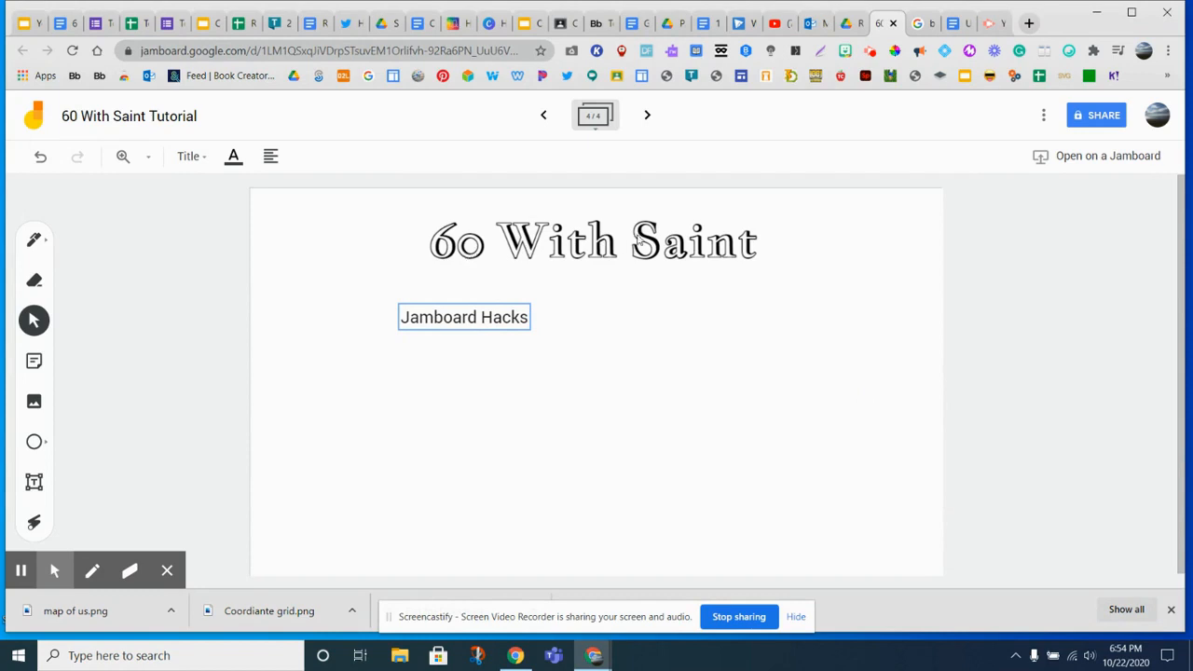
pyautogui.click(522, 317)
pyautogui.moveTo(522, 317); pyautogui.dragTo(390, 291)
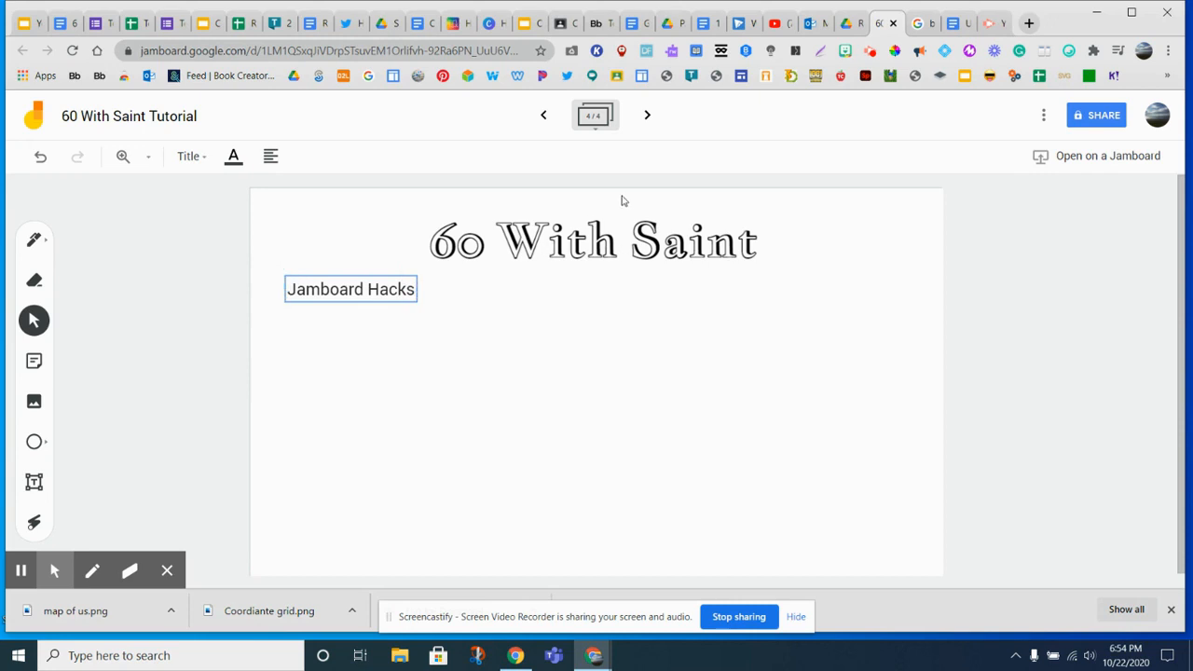
# - Switch to the untitled Google Docs document and enter "Jamboard Hacks" in its decorative 48-point font
pyautogui.click(955, 28)
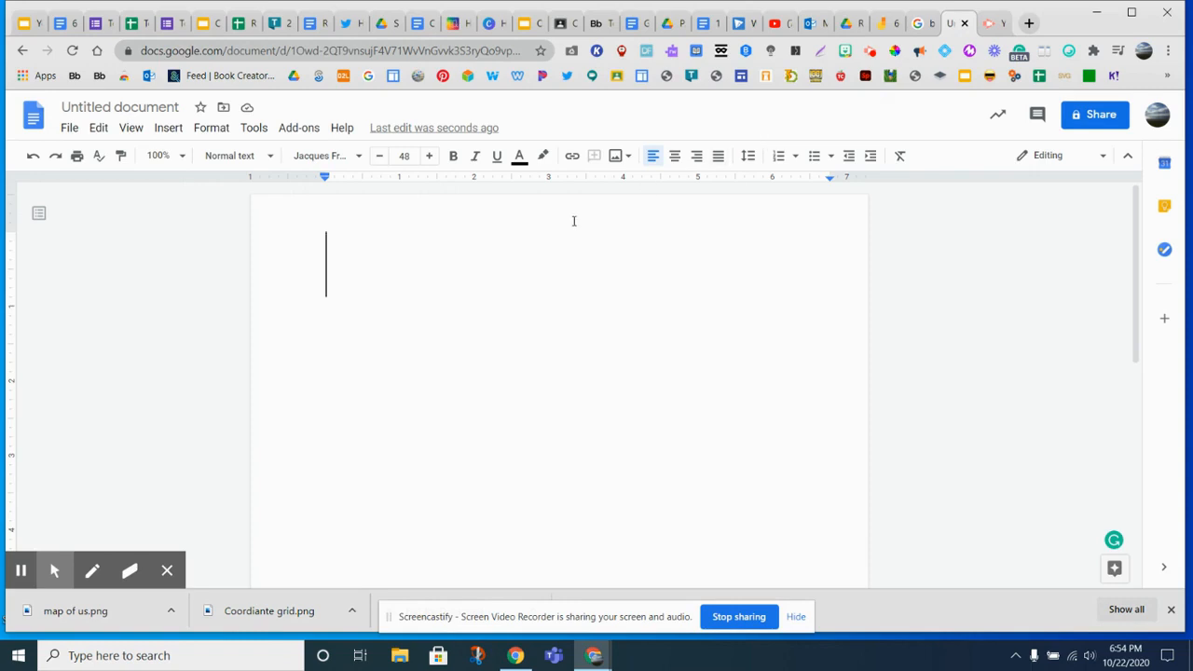
pyautogui.write('Jamboard ')
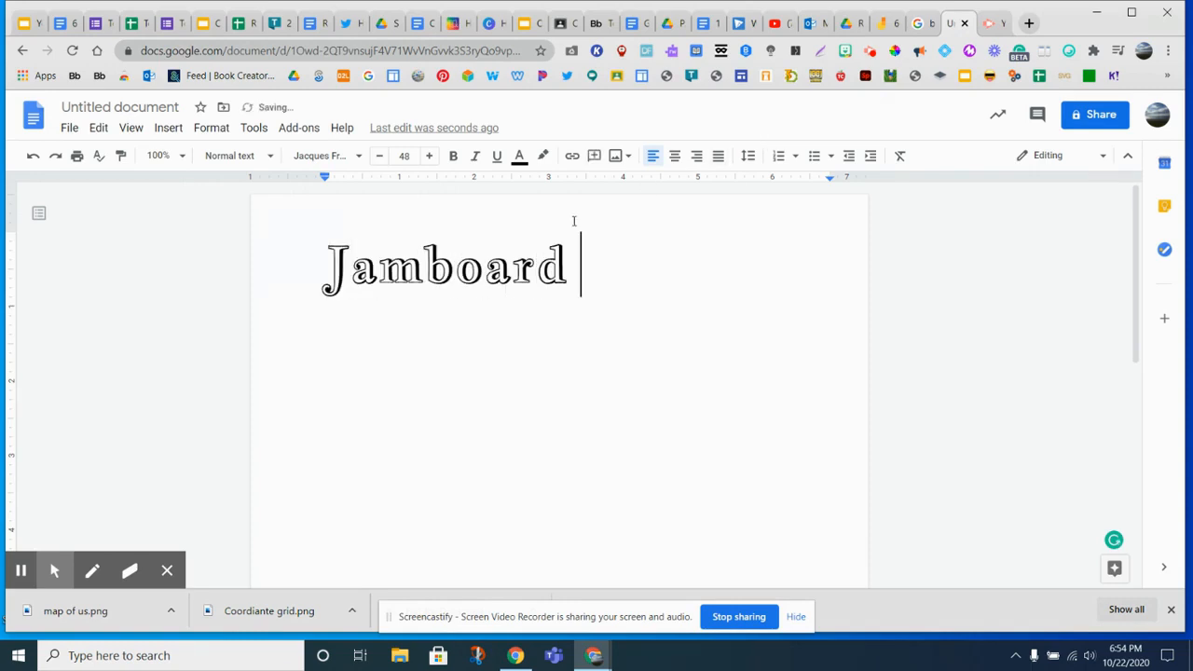
pyautogui.write('Hacks')
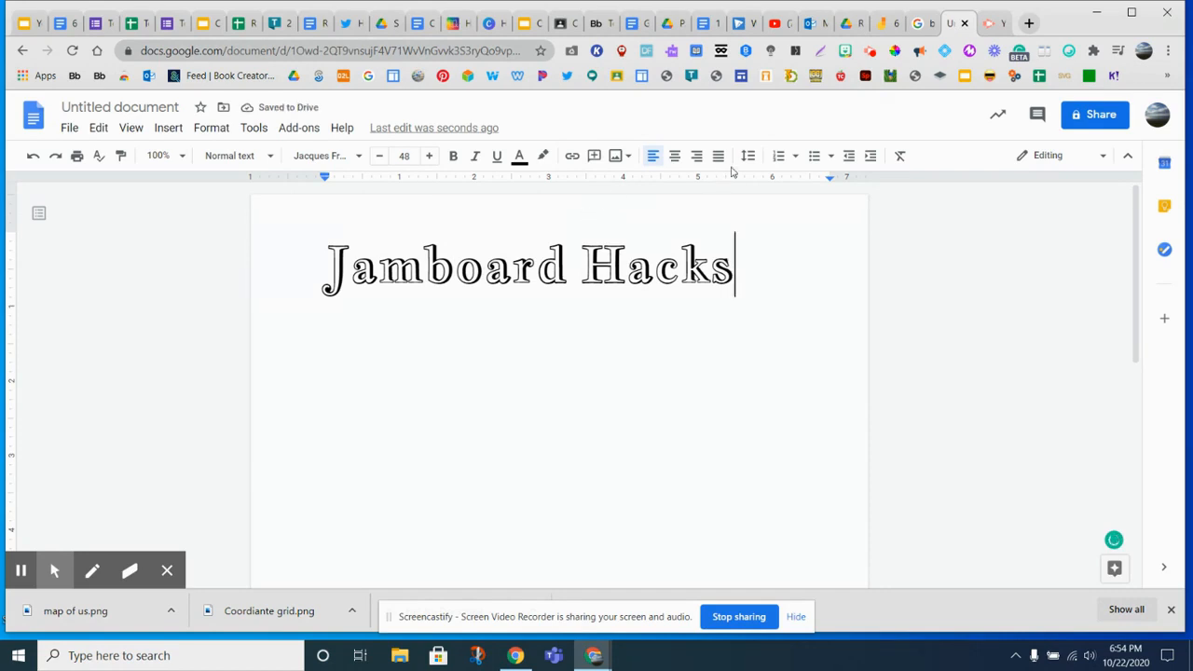
# - Capture the "Jamboard Hacks" text in the document with Lightshot and copy the screenshot to the clipboard
pyautogui.click(819, 52)
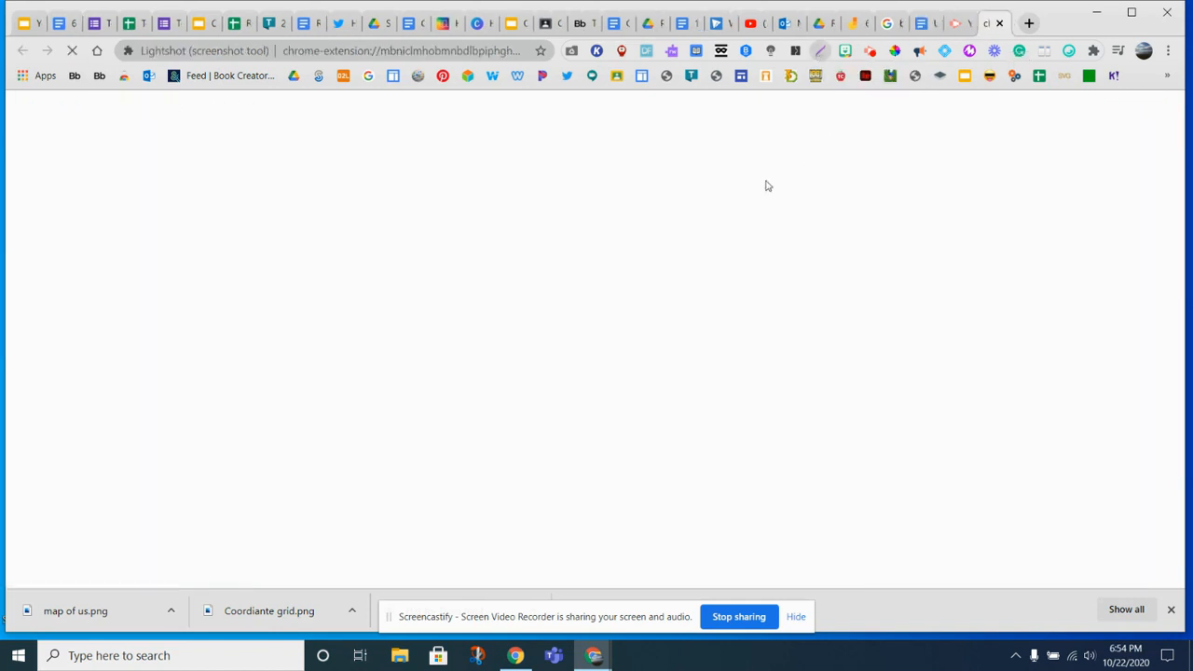
pyautogui.moveTo(311, 232); pyautogui.dragTo(735, 302)
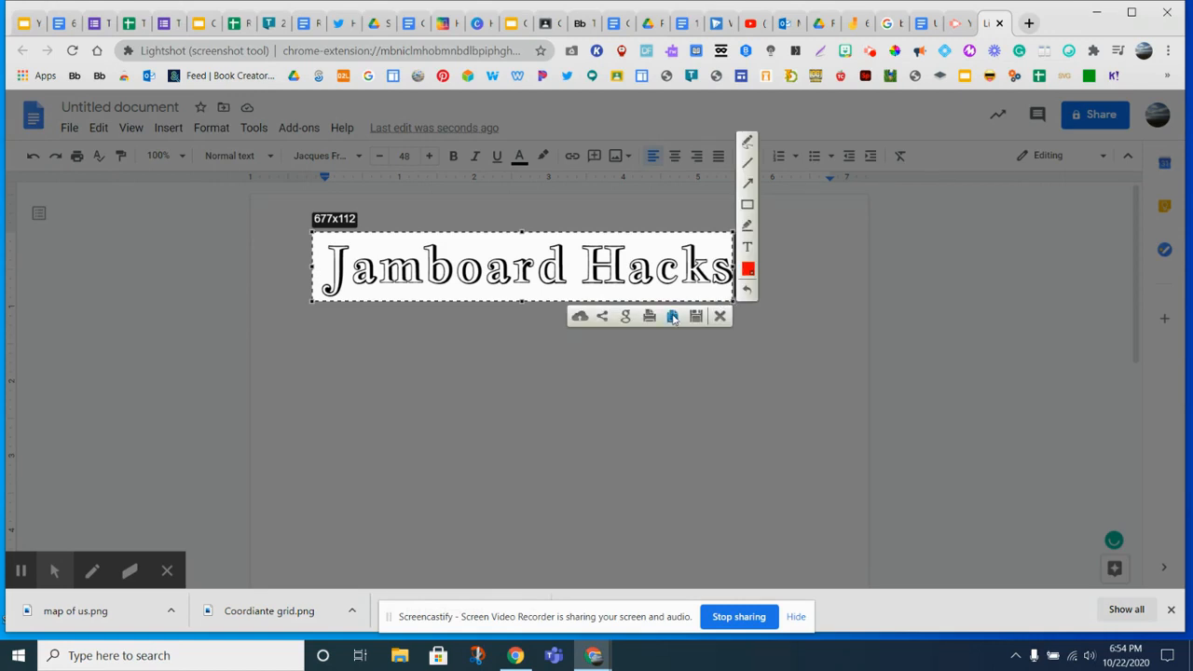
pyautogui.click(673, 318)
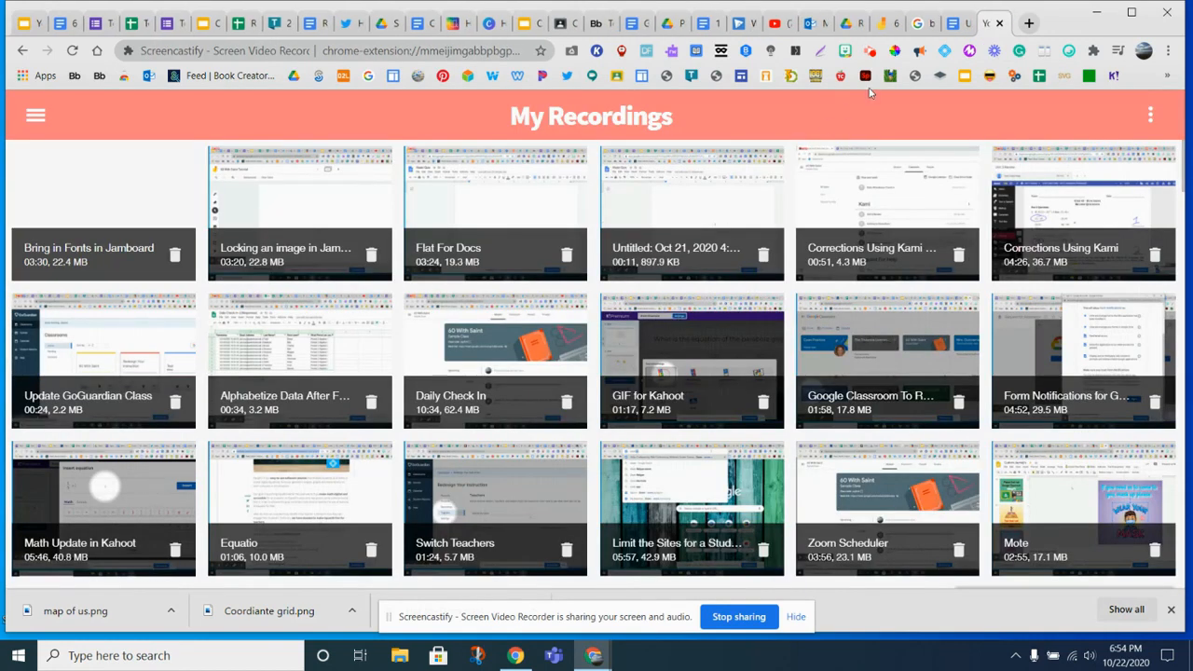
# - Return to the Jamboard, paste the captured "Jamboard Hacks" image on the fourth frame and place it directly below the "60 With Saint" heading
pyautogui.click(953, 23)
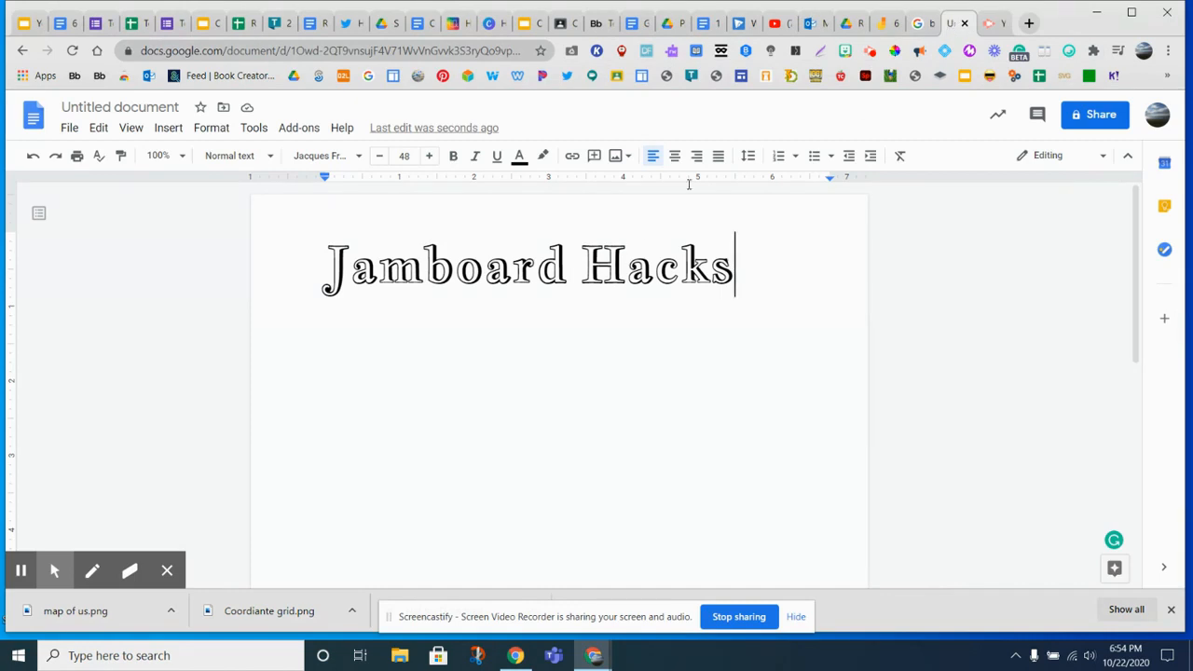
pyautogui.click(882, 28)
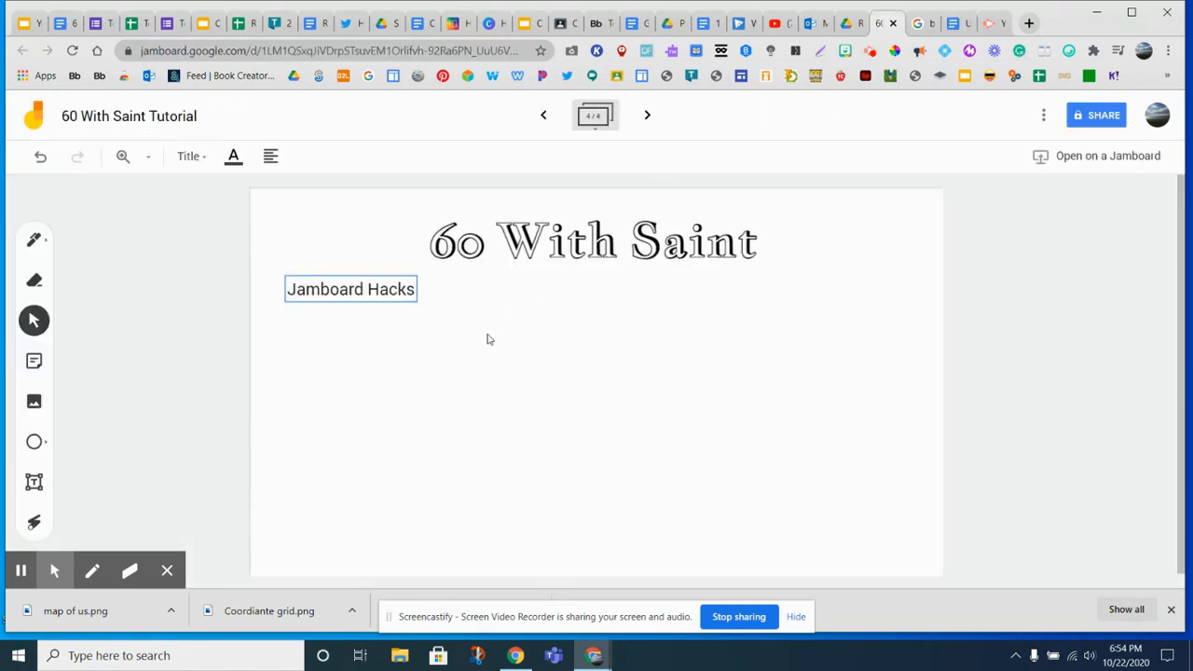
pyautogui.click(457, 375)
pyautogui.hotkey('ctrl', 'v')
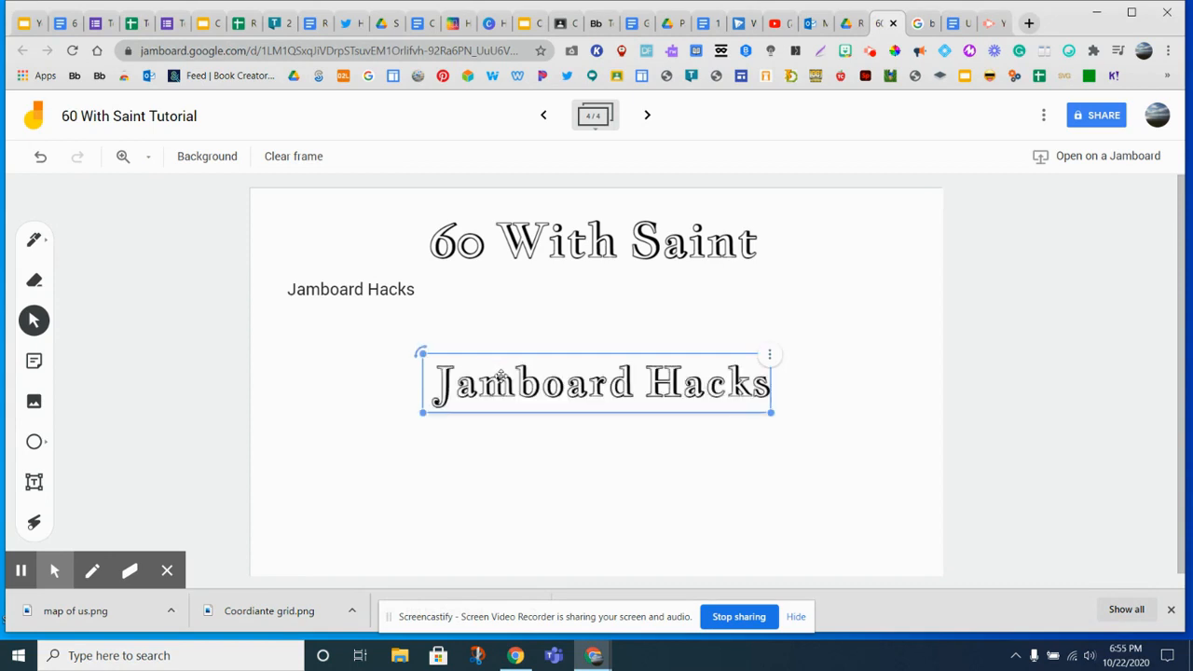
pyautogui.moveTo(578, 394); pyautogui.dragTo(580, 315)
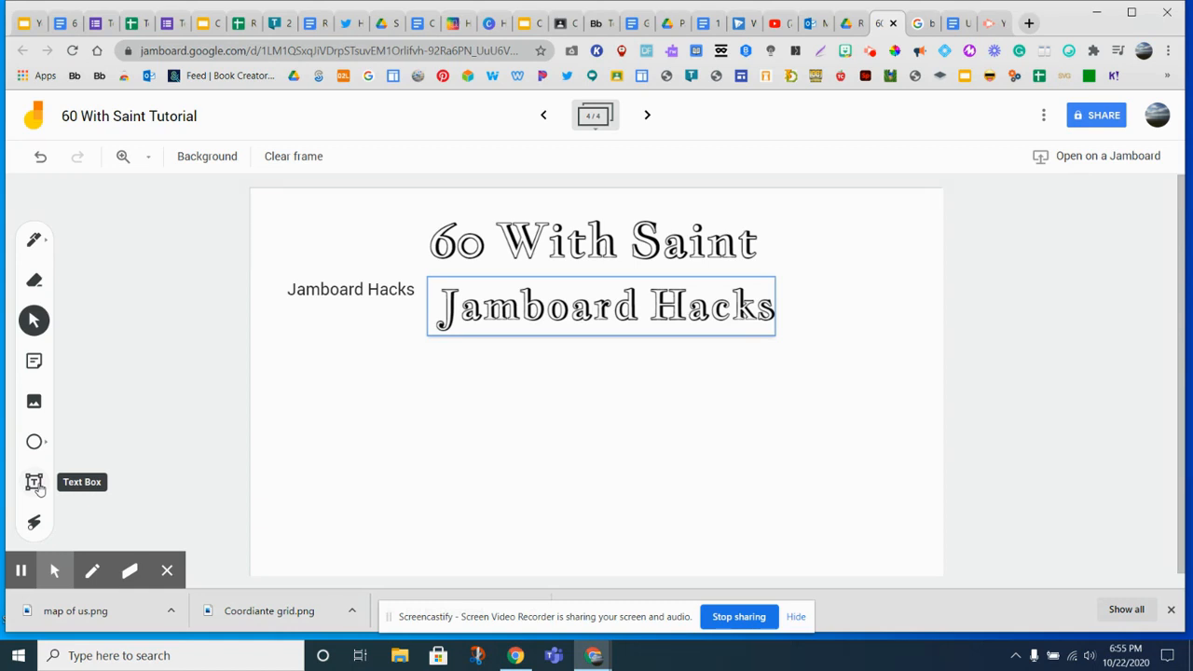
# - Set the frame's background to blue and move the "Jamboard Hacks" image left over the plain text
pyautogui.click(198, 161)
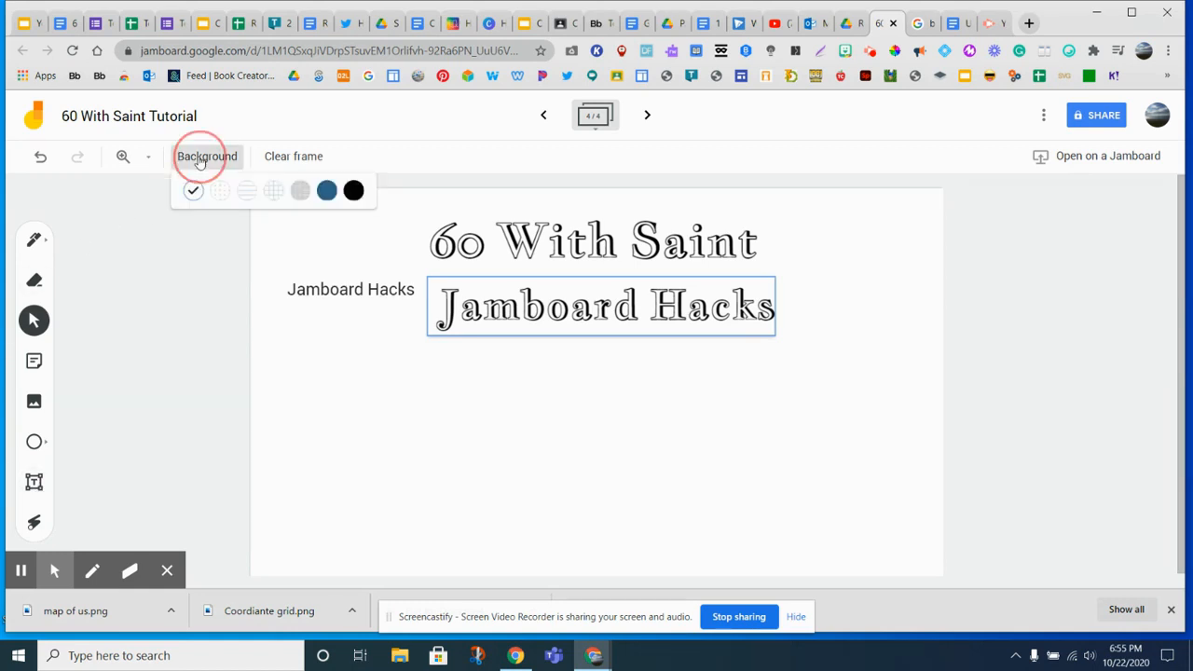
pyautogui.click(327, 192)
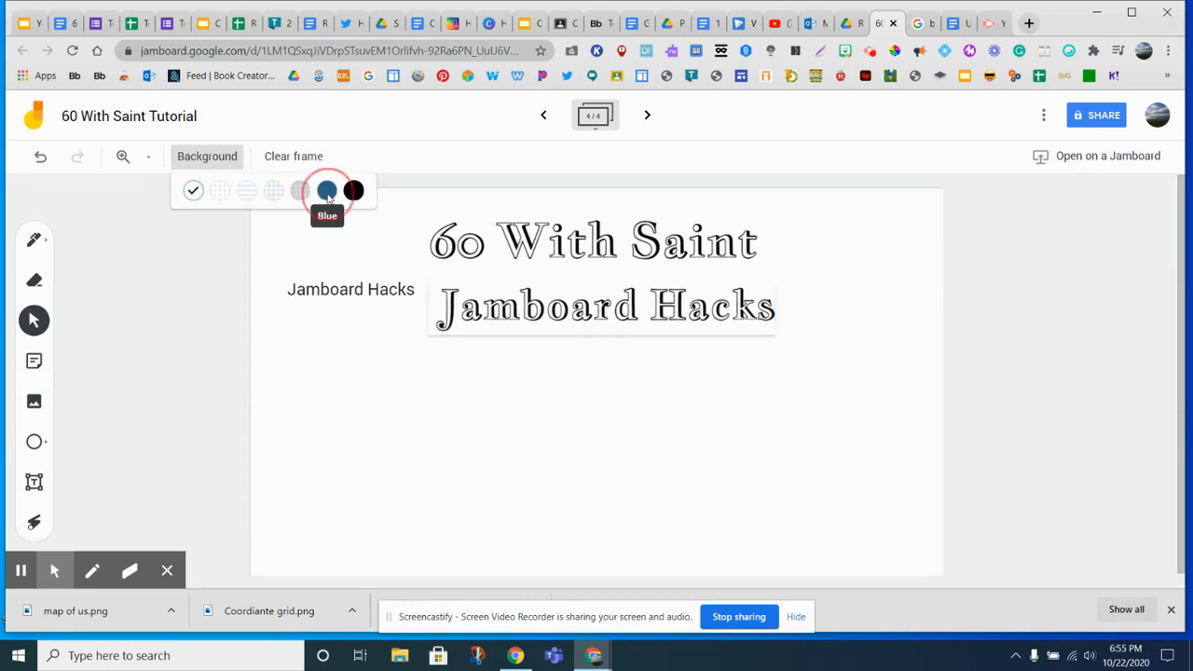
pyautogui.moveTo(532, 318); pyautogui.dragTo(365, 312)
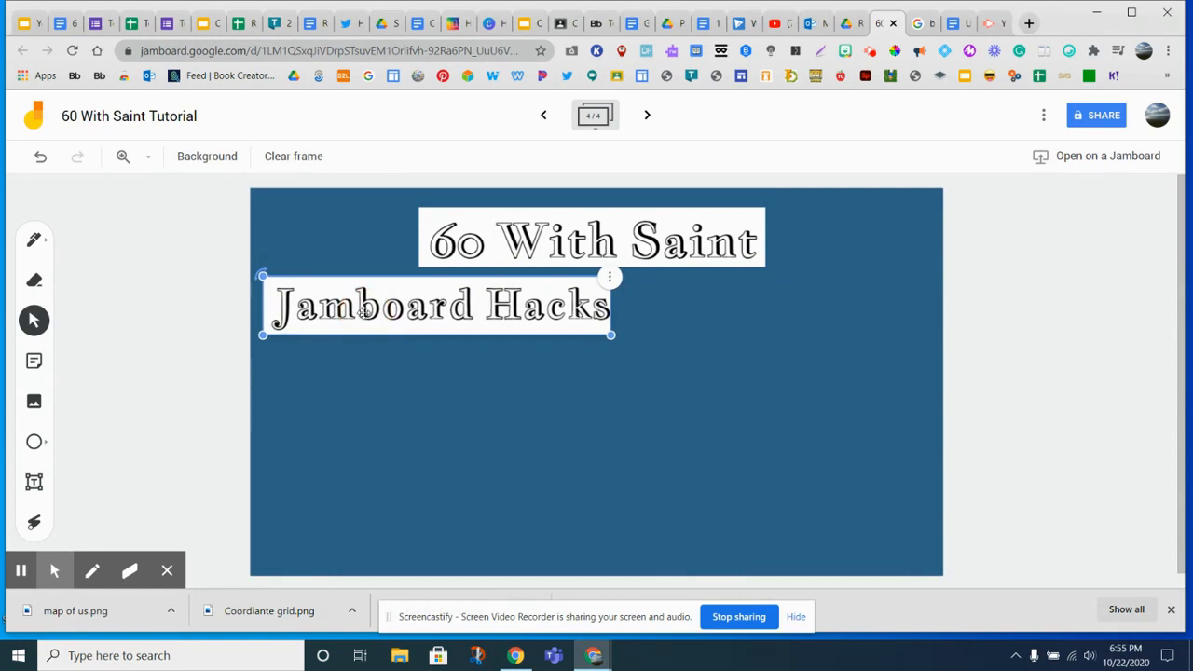
# - Sample the frame's blue background with the ColorPick Eyedropper and copy its hex color code
pyautogui.click(830, 122)
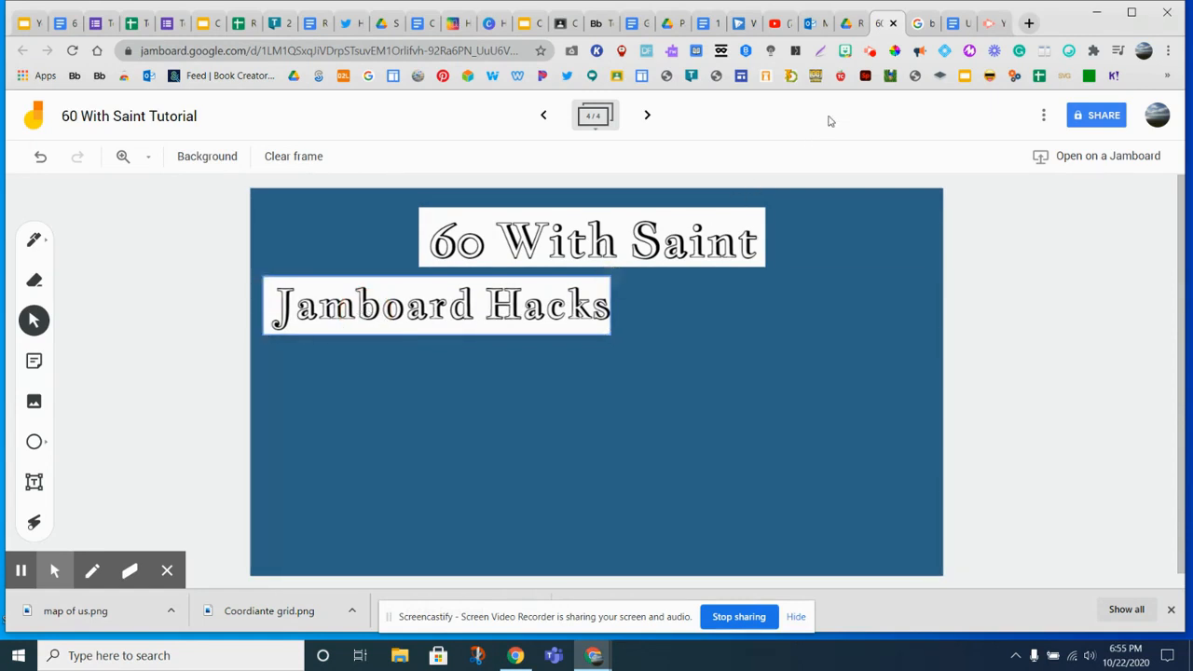
pyautogui.click(894, 52)
pyautogui.click(708, 354)
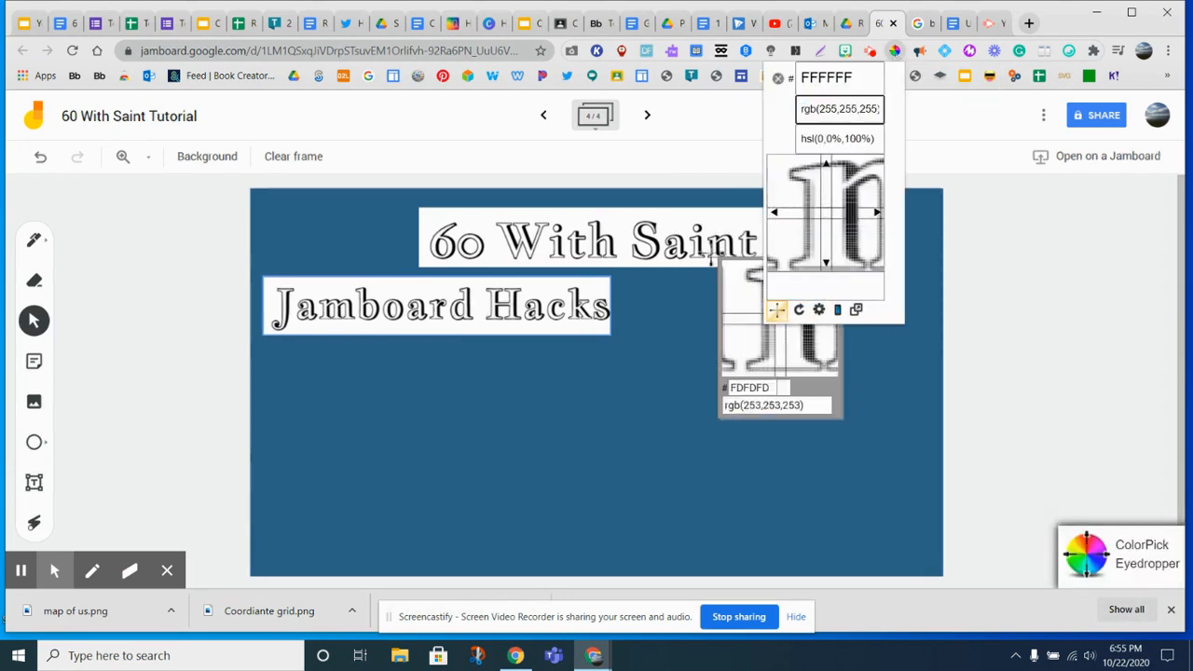
pyautogui.click(669, 310)
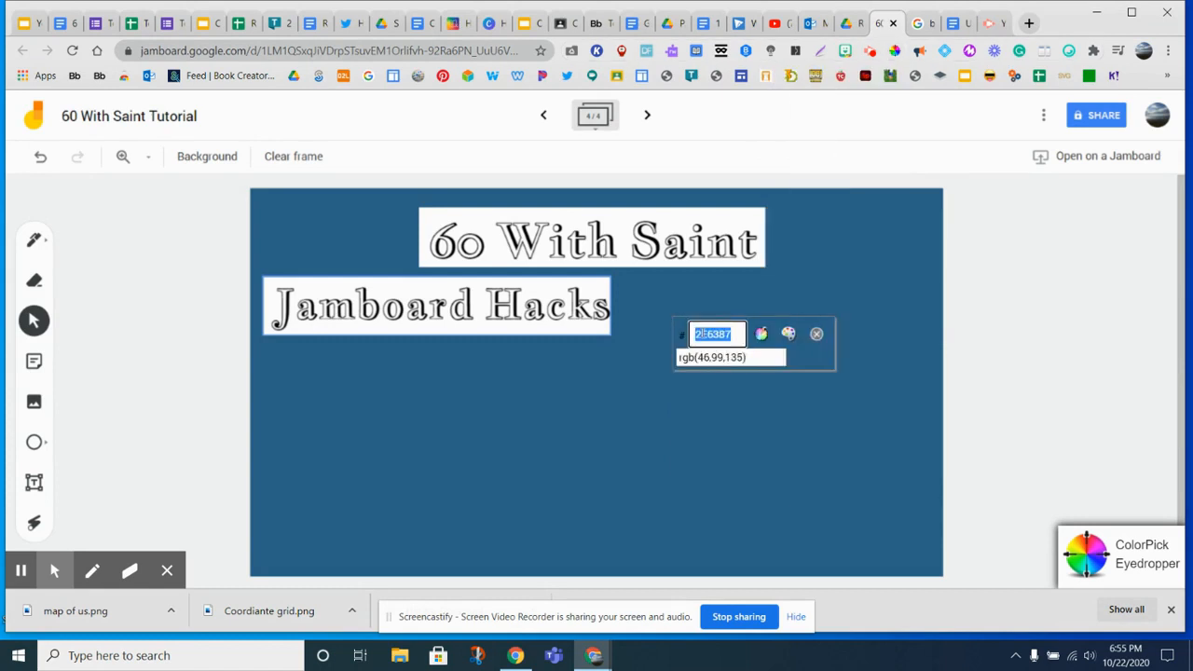
pyautogui.rightClick(703, 337)
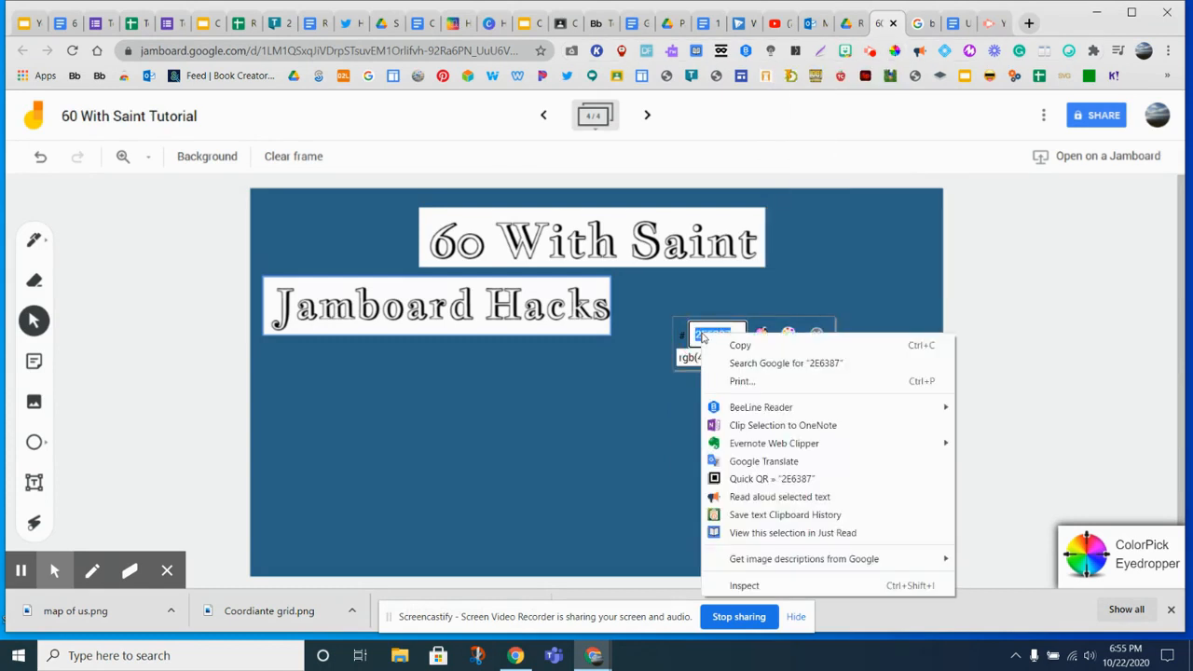
pyautogui.click(740, 346)
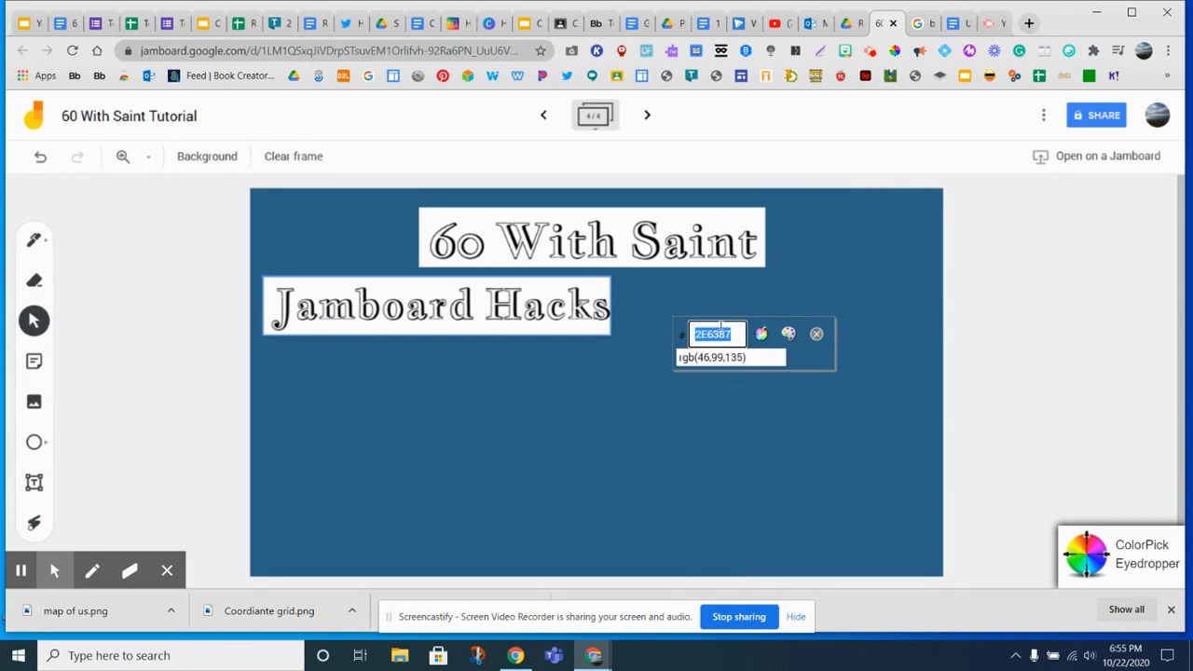
# - Close the color picker, switch to the Google Docs document and set its page color to the custom hex 2E6387
pyautogui.click(817, 335)
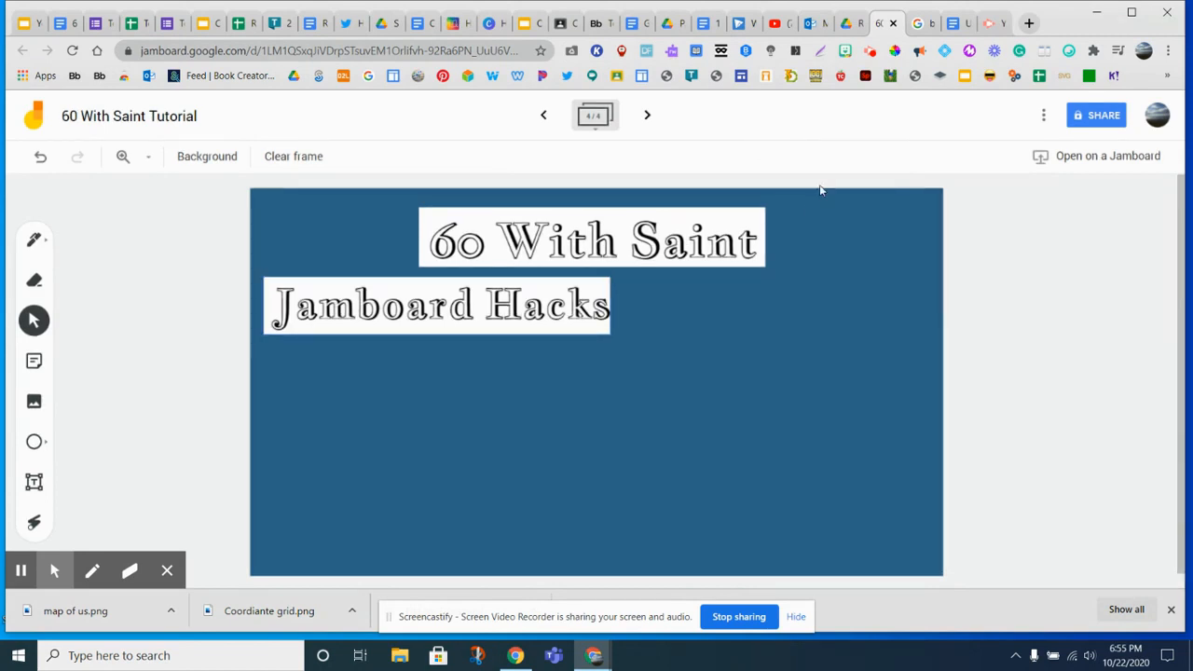
pyautogui.click(956, 31)
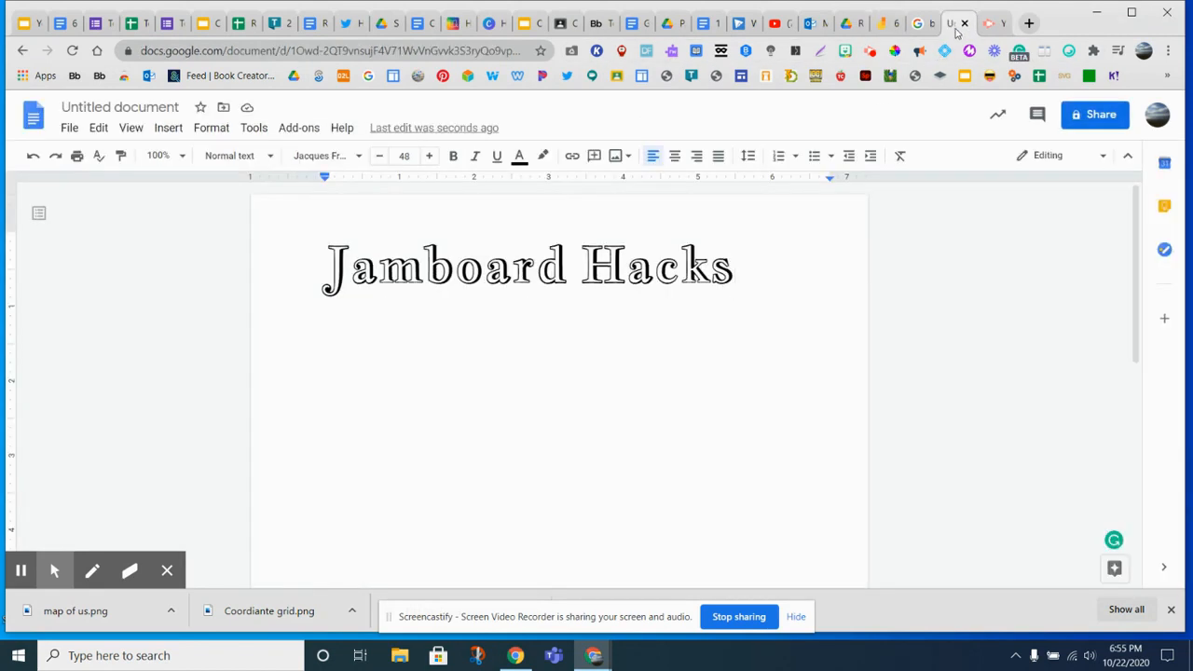
pyautogui.click(71, 131)
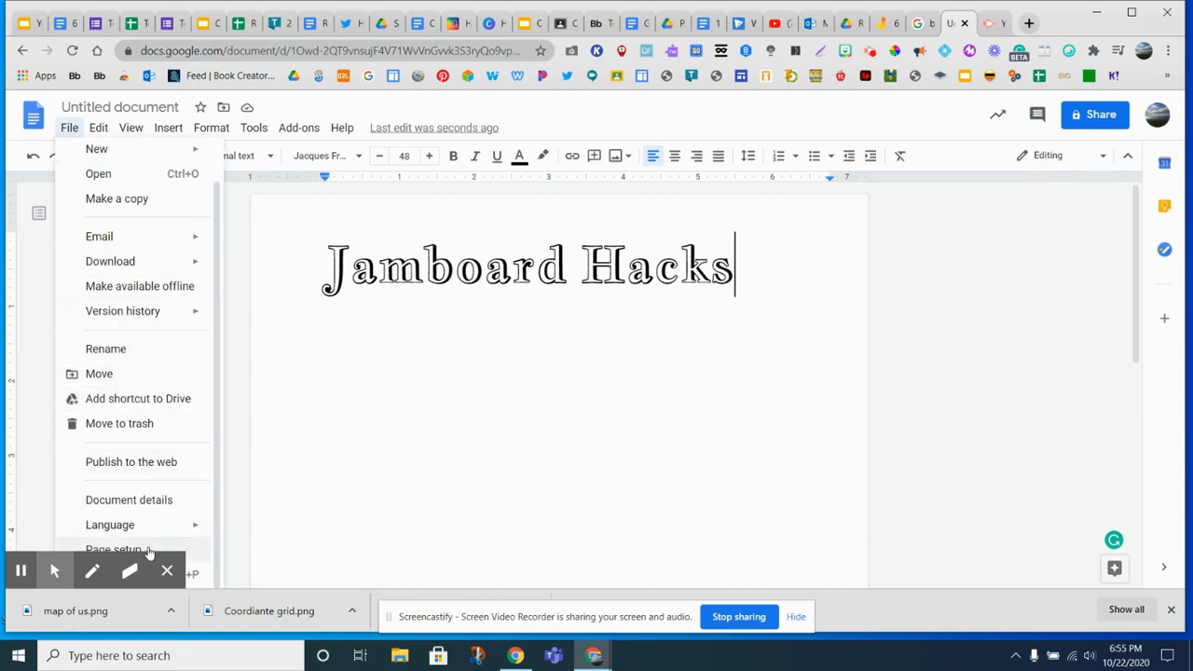
pyautogui.click(114, 549)
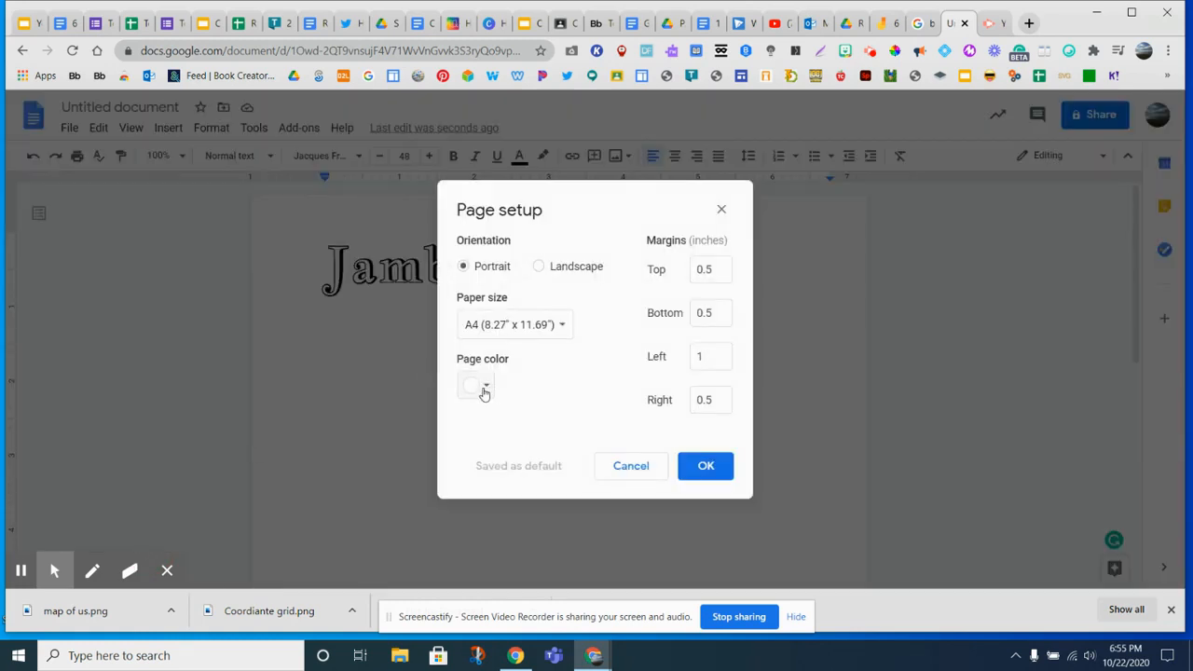
pyautogui.click(483, 392)
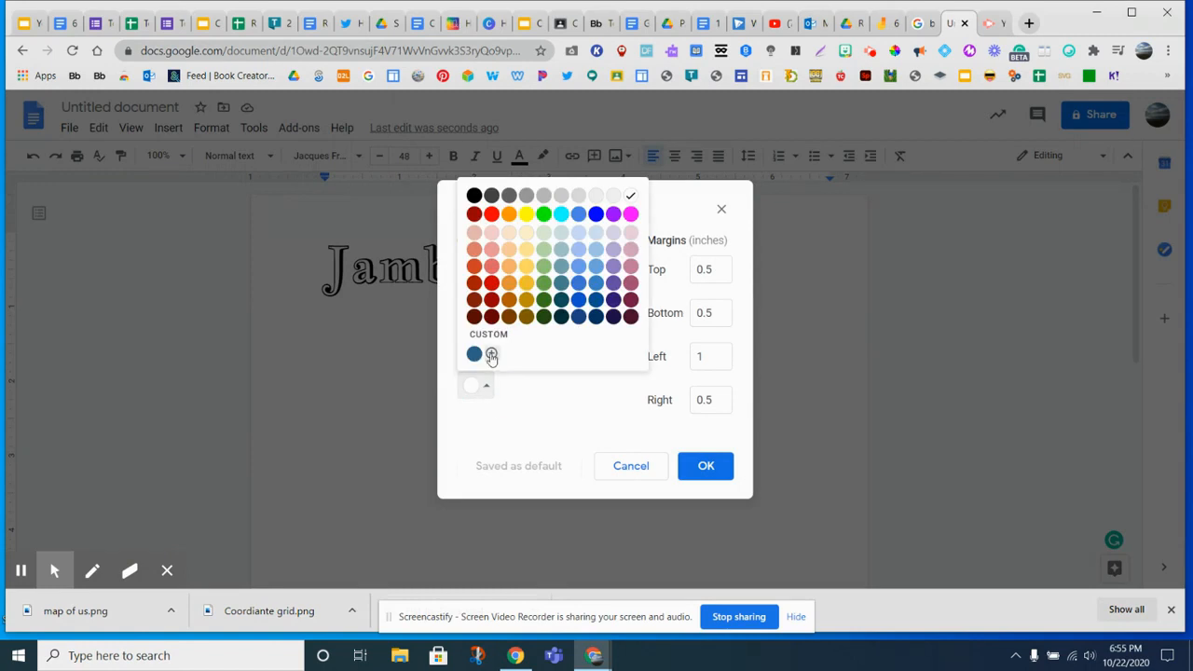
pyautogui.click(491, 355)
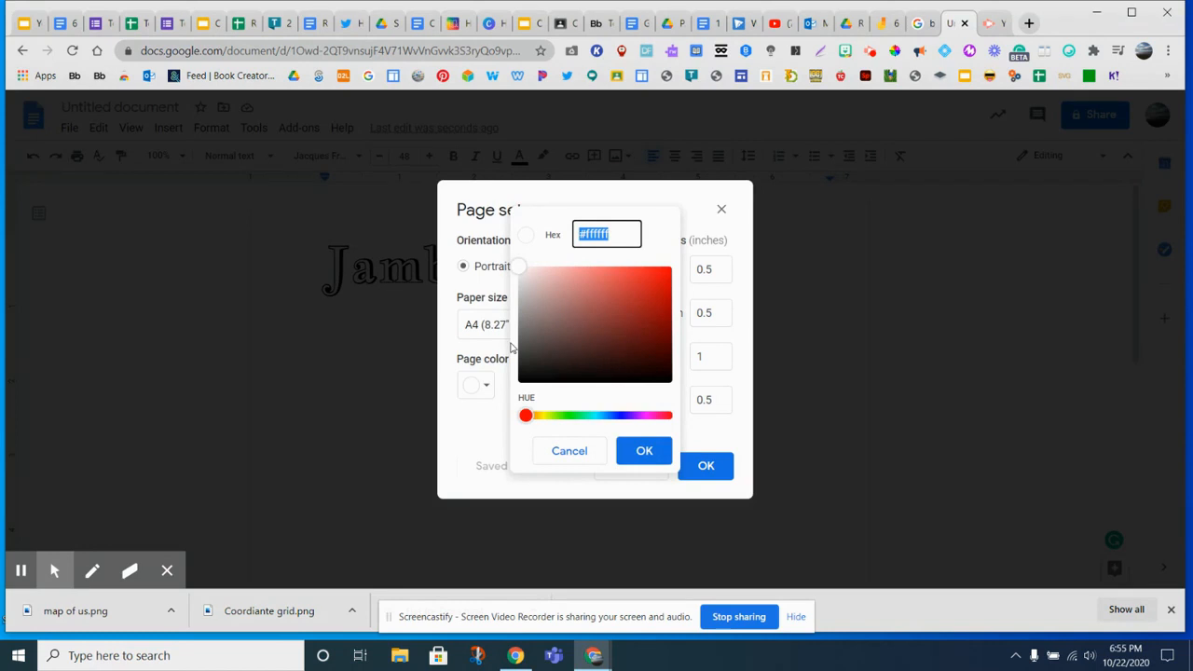
pyautogui.hotkey('ctrl', 'v')
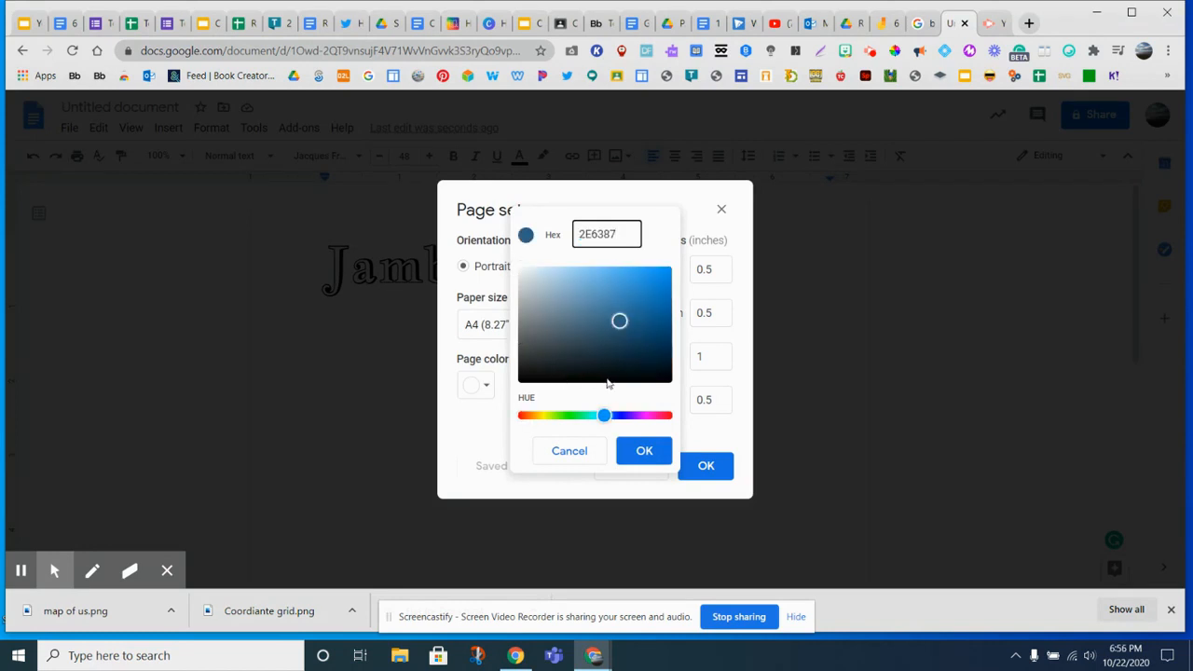
pyautogui.click(642, 451)
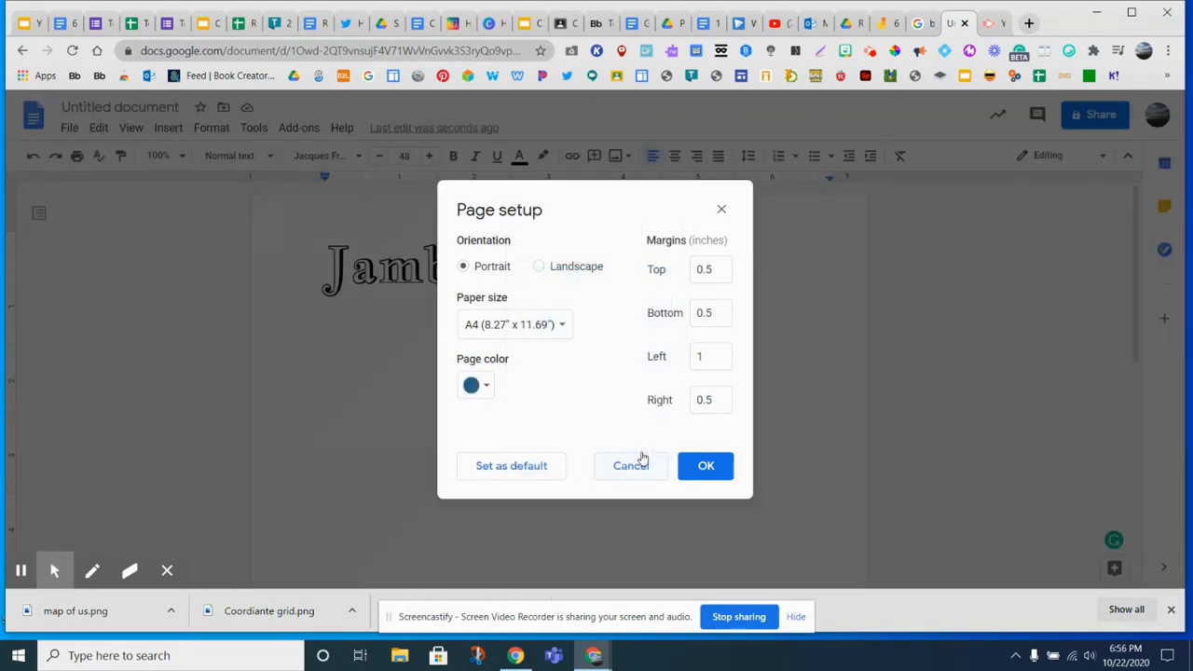
pyautogui.click(712, 467)
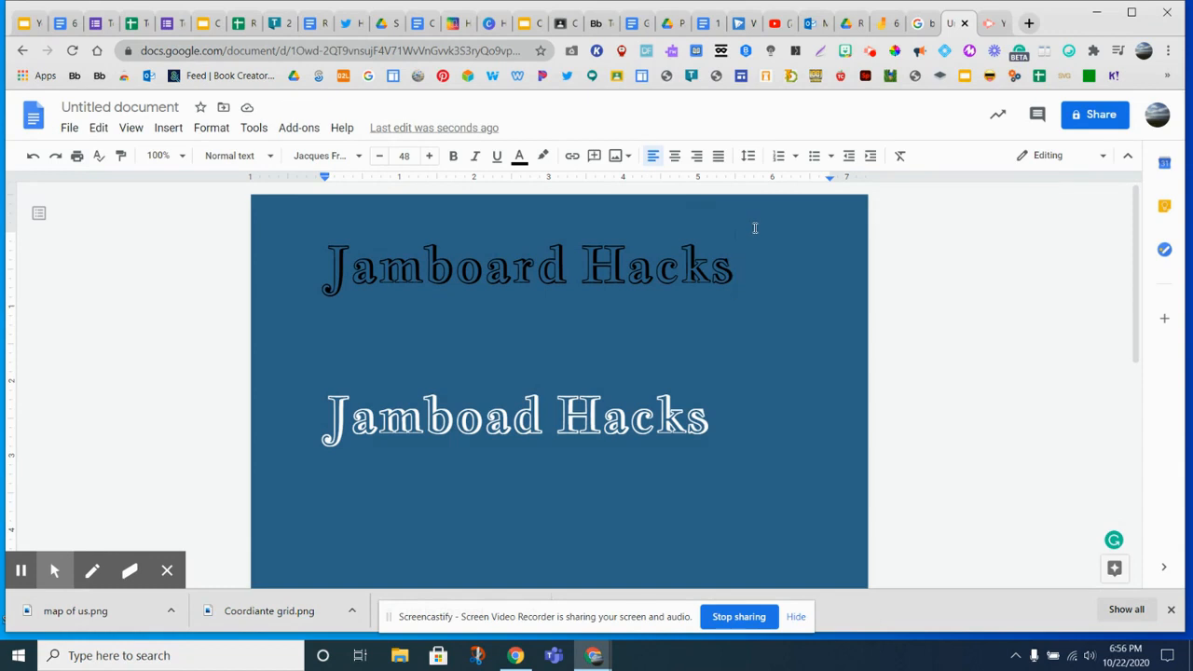
# - Add a "Jamboard Hacks" line between the two existing lines of text and set its font to Frijole
pyautogui.click(394, 326)
pyautogui.write('Jamboard Hacks')
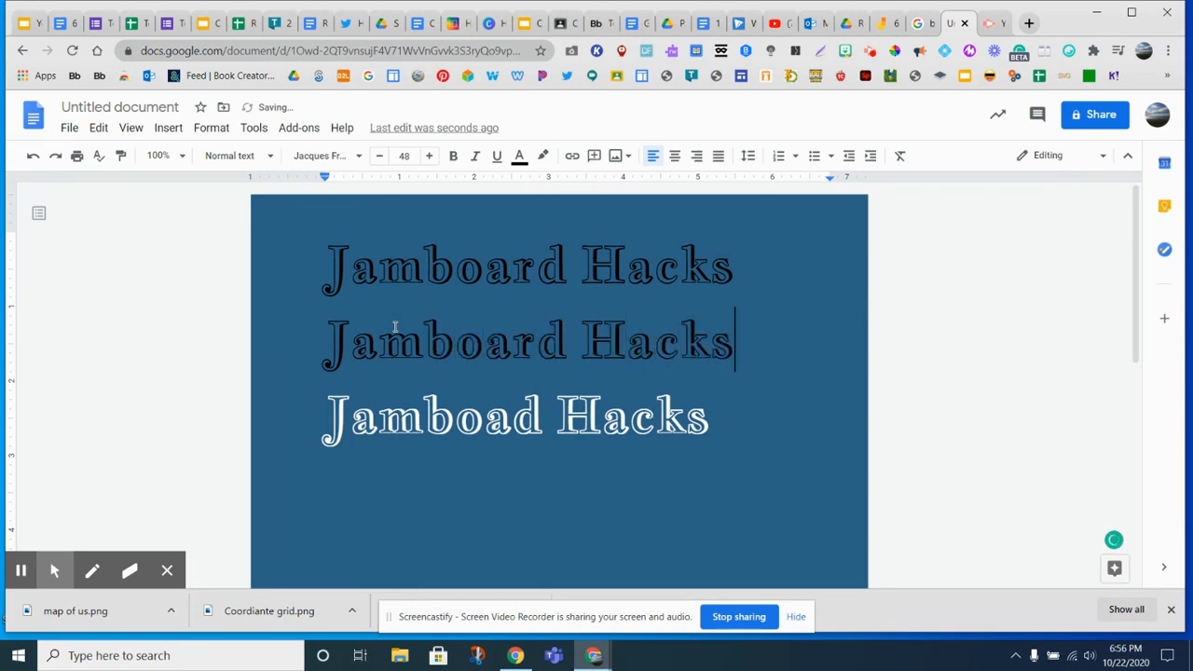
pyautogui.moveTo(327, 332); pyautogui.dragTo(736, 331)
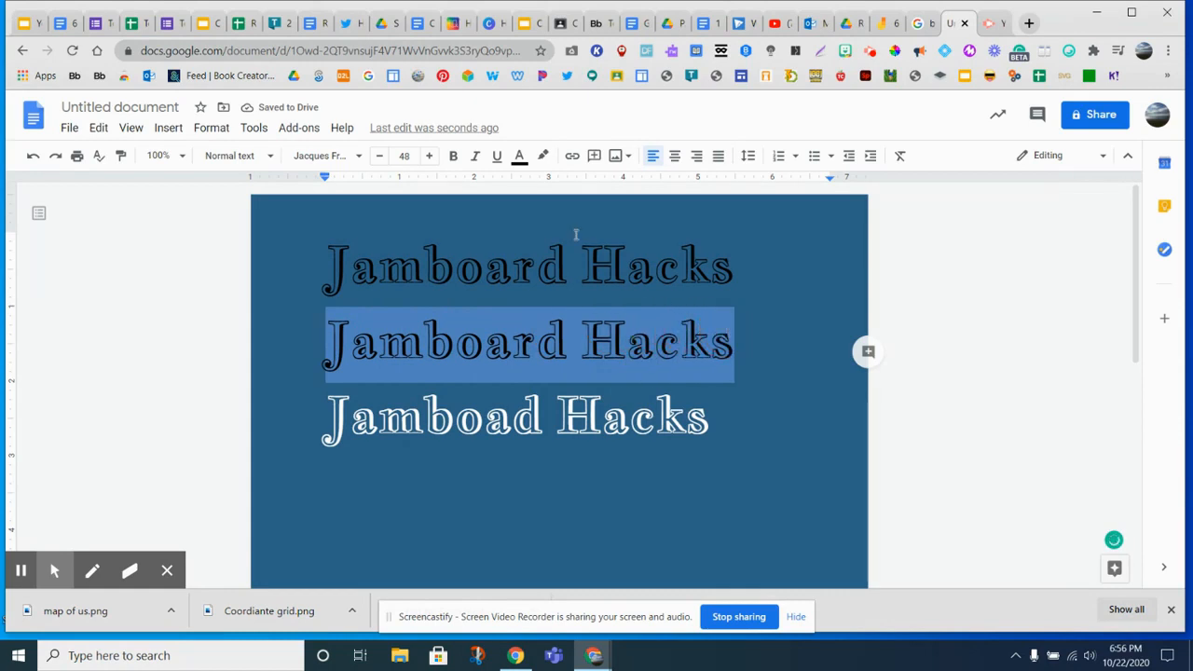
pyautogui.click(358, 157)
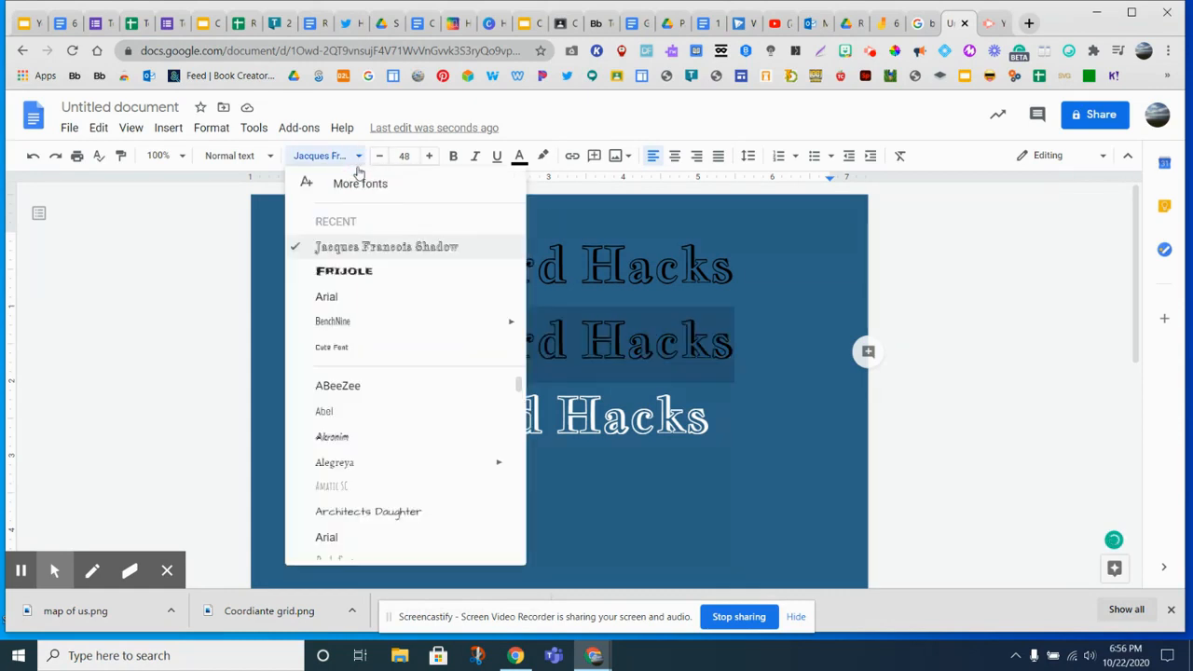
pyautogui.click(383, 275)
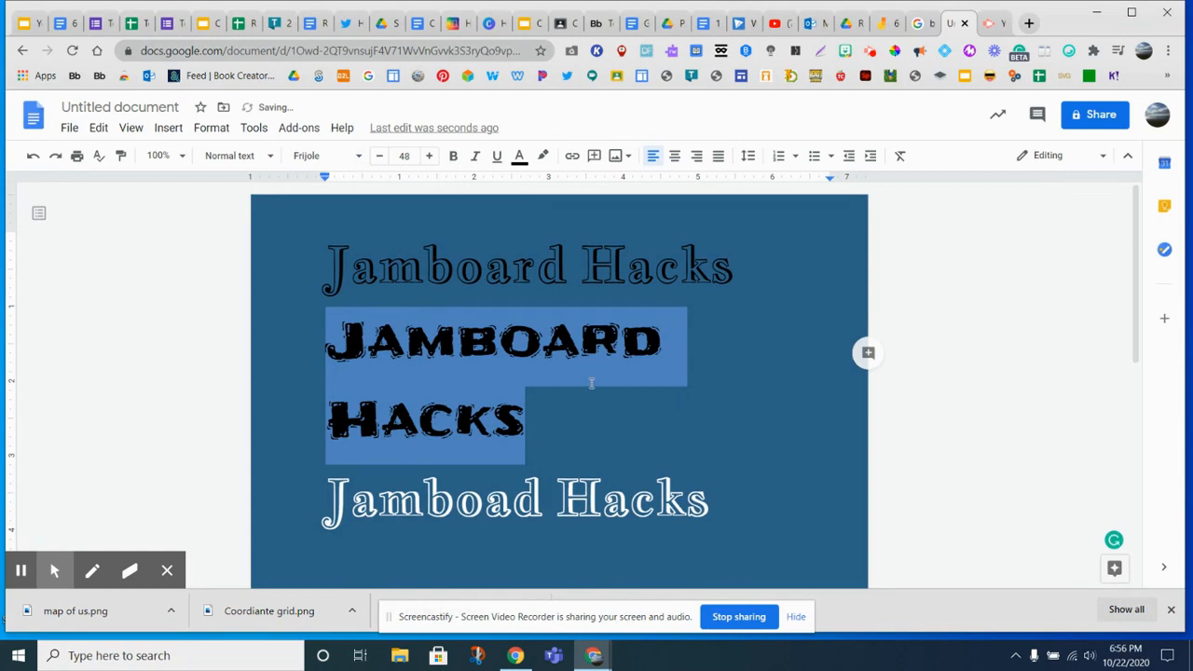
pyautogui.click(562, 434)
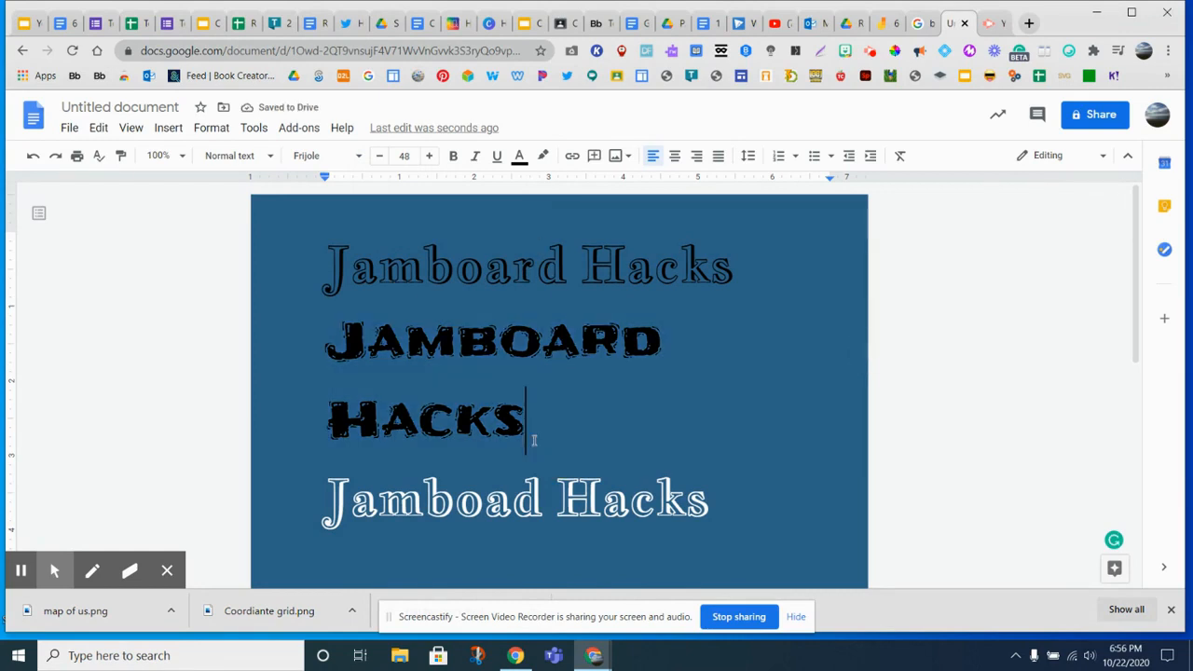
# - Color the Frijole "Jamboard Hacks" text white and center it on the page
pyautogui.moveTo(330, 347); pyautogui.dragTo(525, 410)
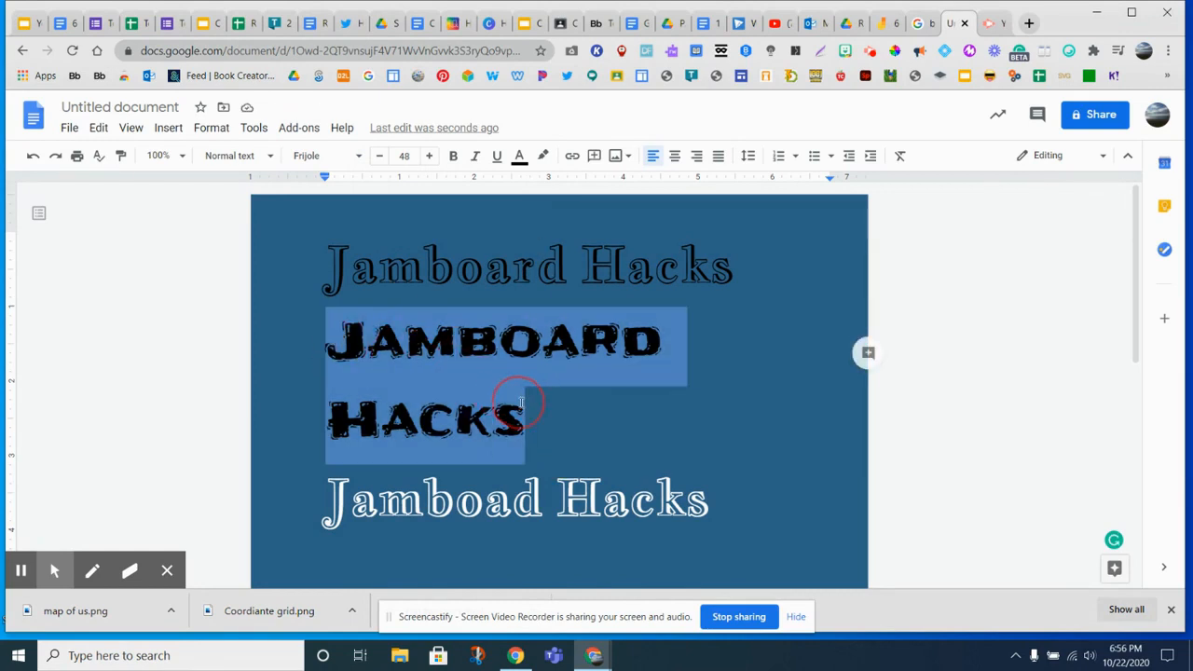
pyautogui.click(522, 160)
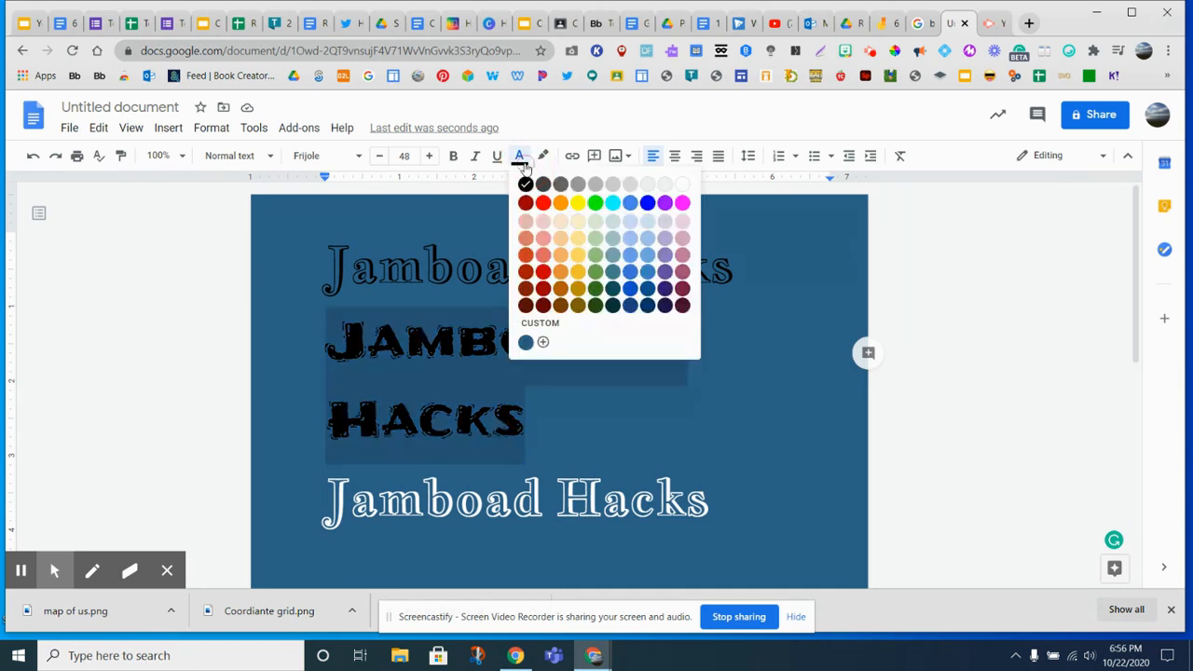
pyautogui.click(682, 183)
pyautogui.click(572, 413)
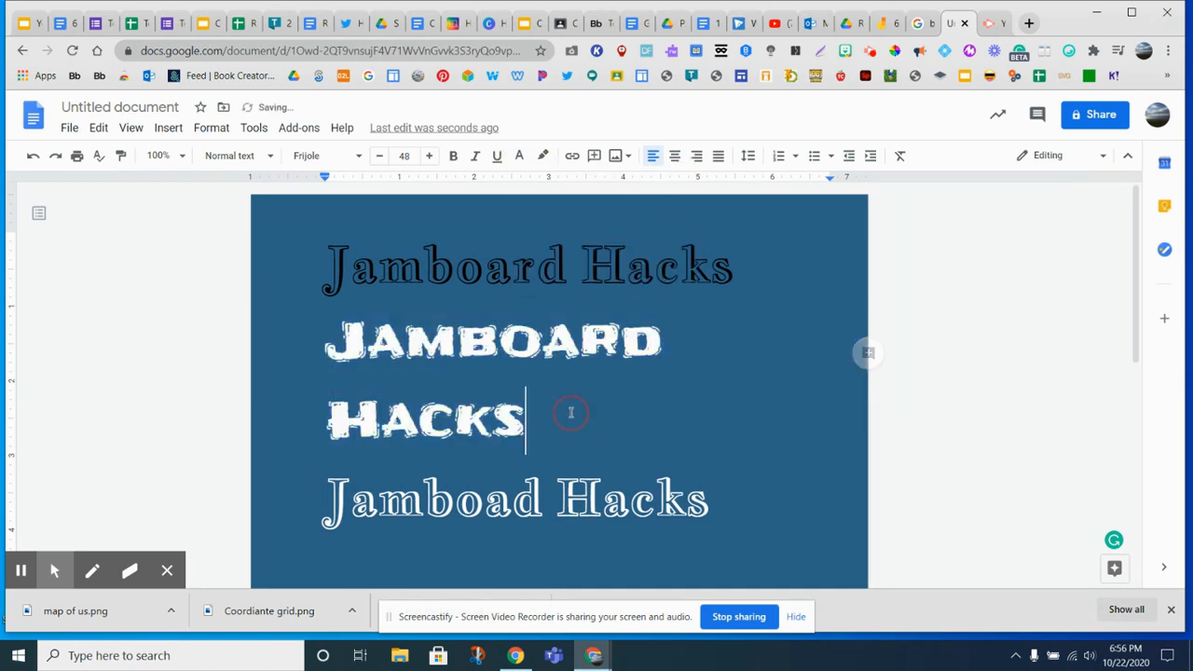
pyautogui.moveTo(328, 338); pyautogui.dragTo(556, 412)
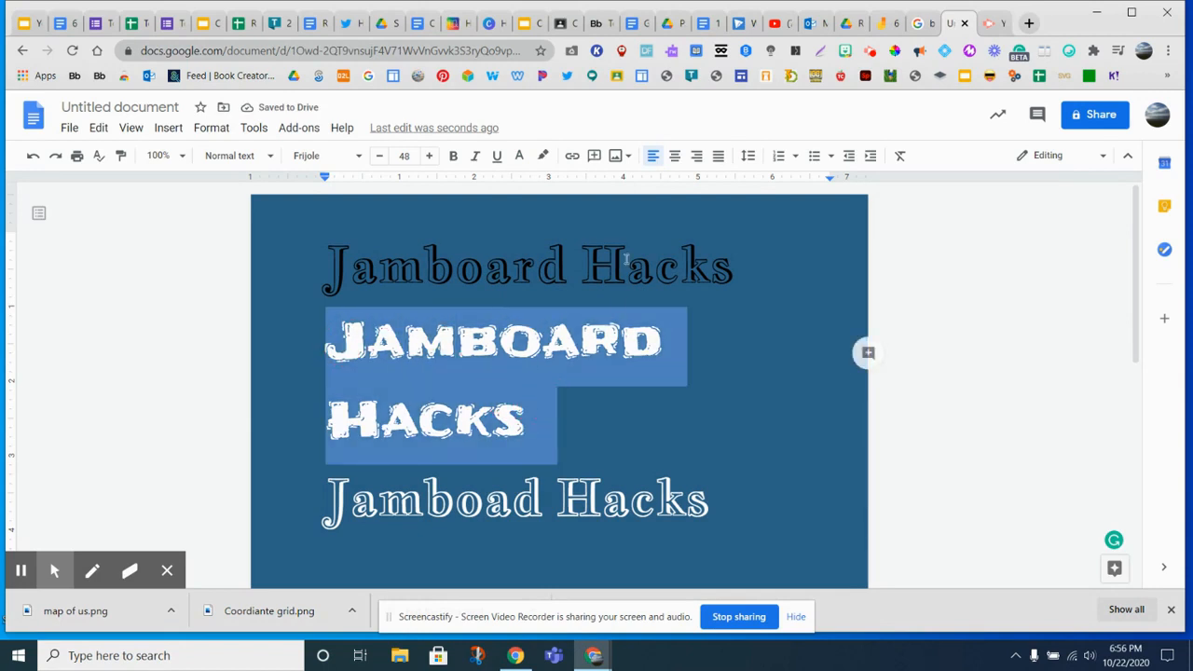
pyautogui.click(675, 156)
pyautogui.click(766, 433)
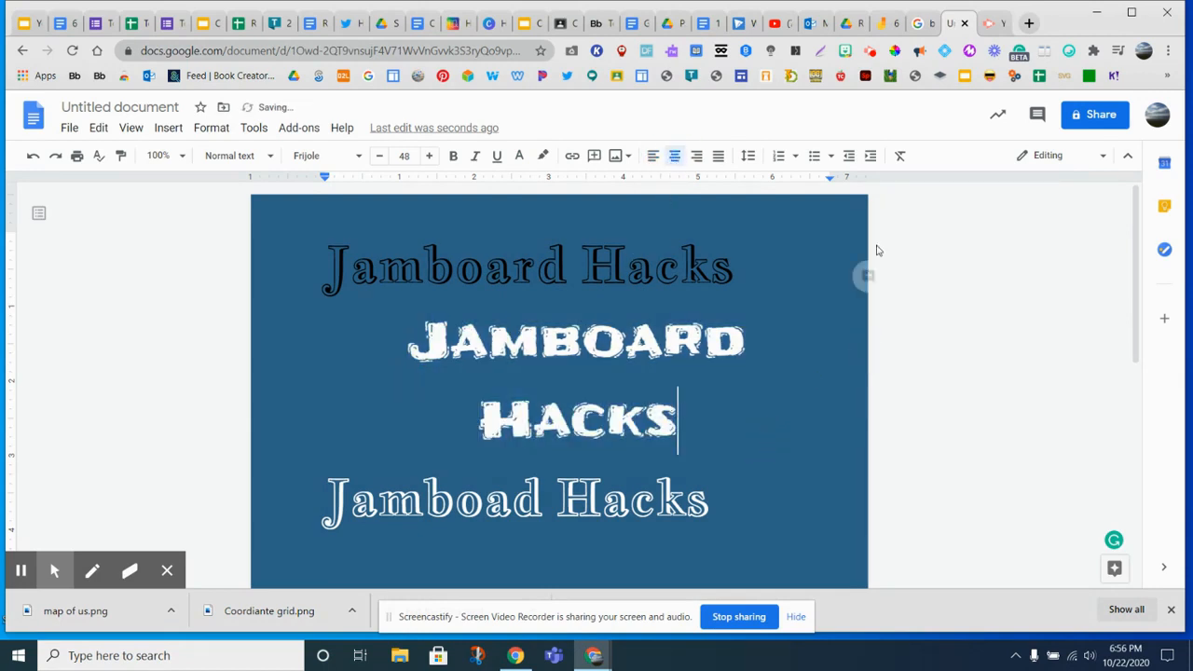
# - Capture the white Frijole "Jamboard Hacks" text with Lightshot as a 591x250 area and copy the screenshot
pyautogui.click(821, 51)
pyautogui.moveTo(394, 309)
pyautogui.mouseDown()
pyautogui.moveTo(560, 380)
pyautogui.moveTo(725, 421)
pyautogui.moveTo(762, 463)
pyautogui.mouseUp()
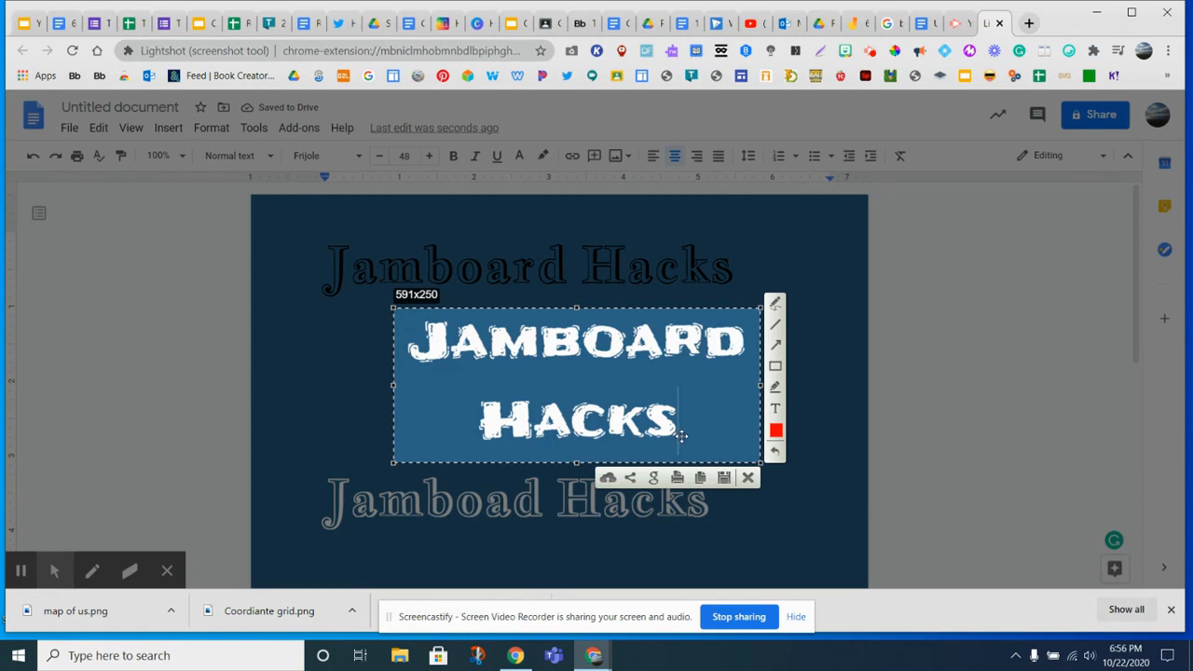
pyautogui.click(700, 479)
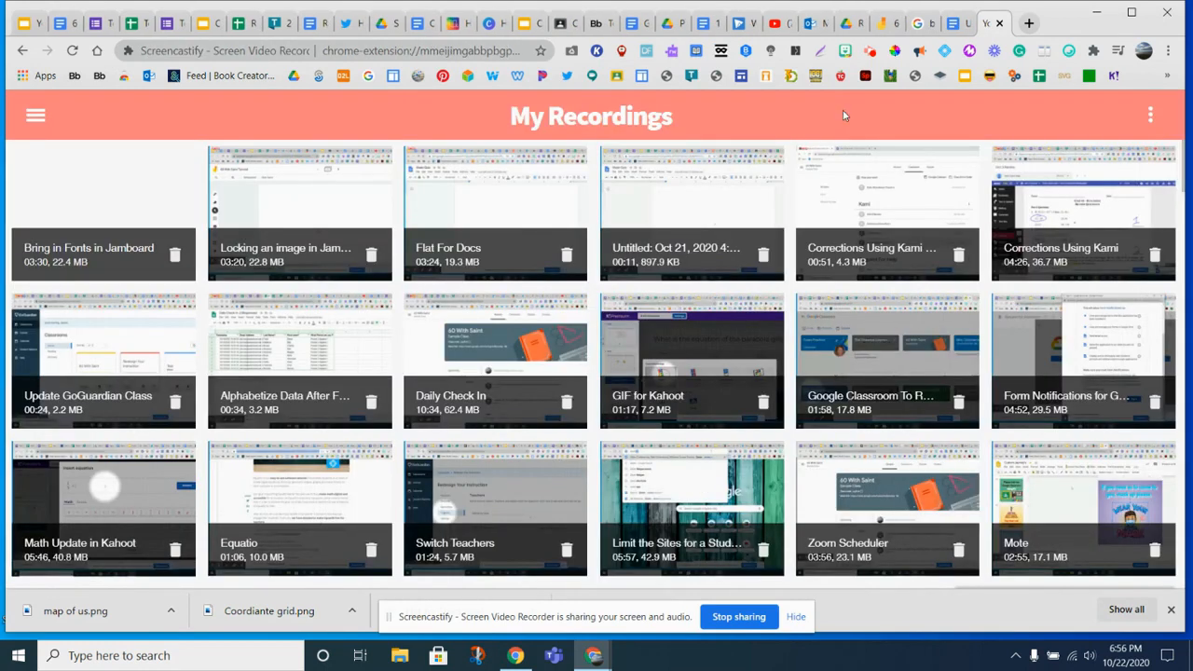
# - Return to the Jamboard, paste the white "Jamboard Hacks" image on the fourth frame and place it below the black-and-white one
pyautogui.click(882, 24)
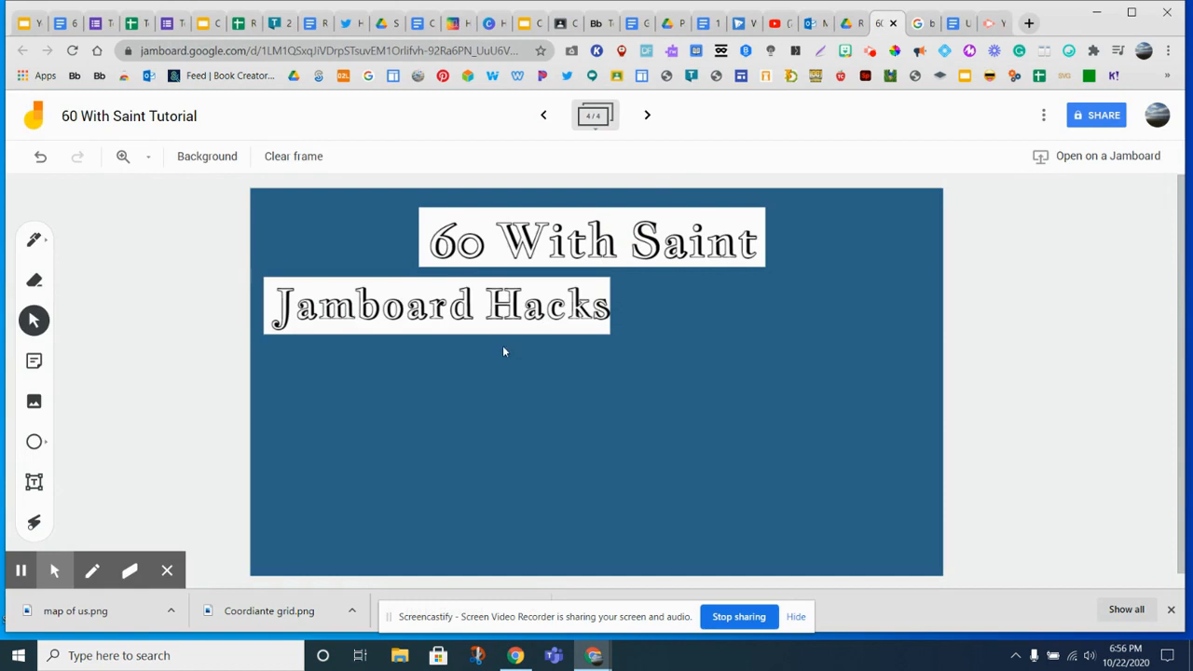
pyautogui.hotkey('ctrl', 'v')
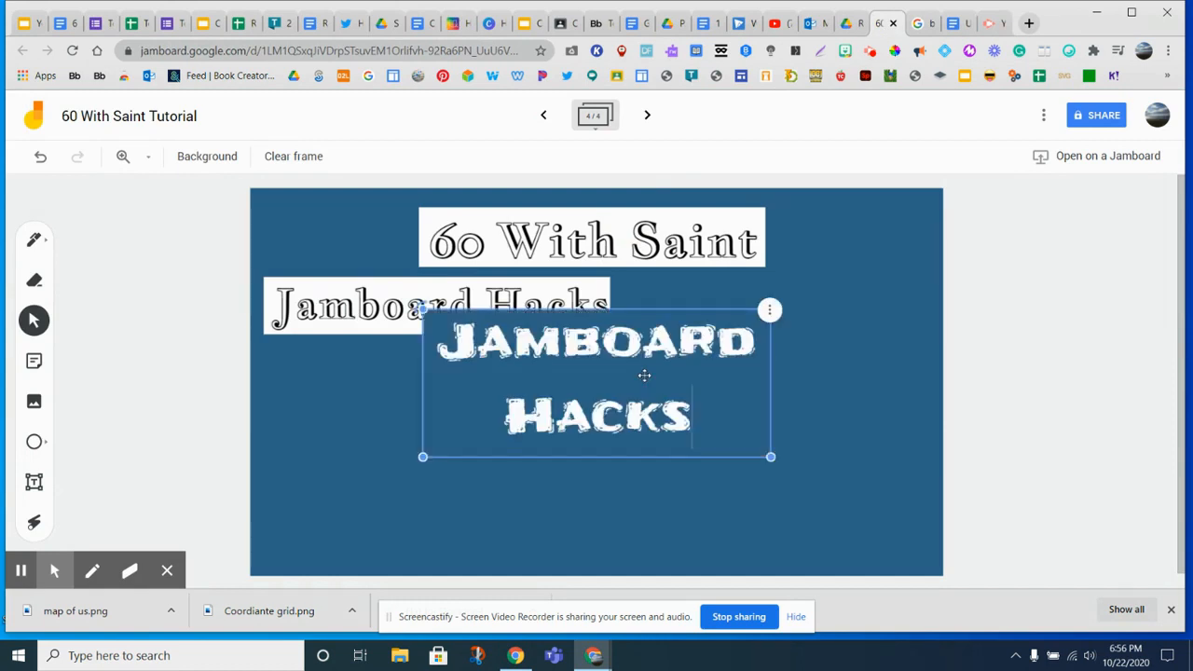
pyautogui.moveTo(652, 380); pyautogui.dragTo(549, 449)
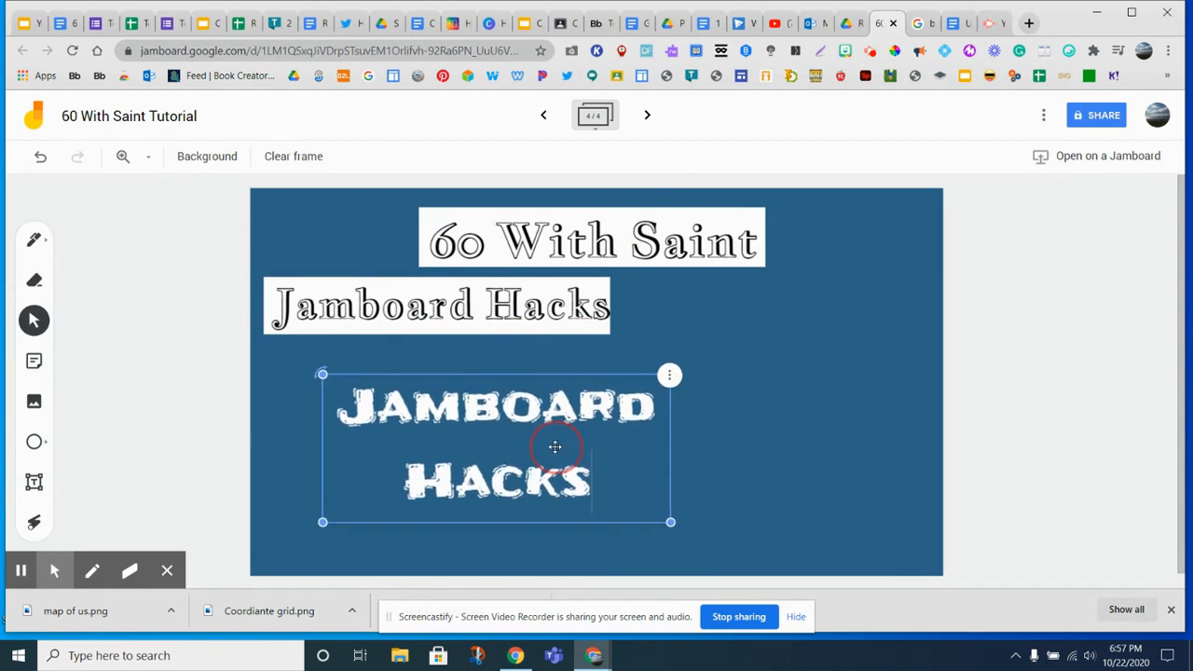
pyautogui.click(751, 429)
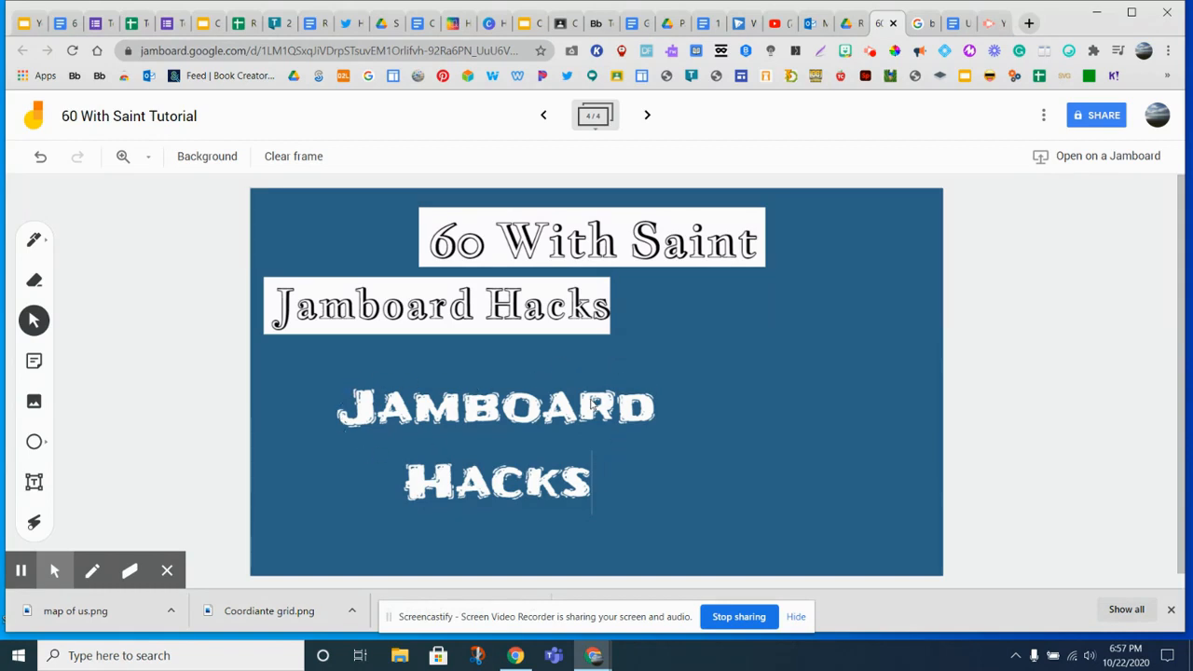
# - Check the source text in the document, return to the Jamboard and move the white "Jamboard Hacks" image to the frame's right half
pyautogui.click(953, 28)
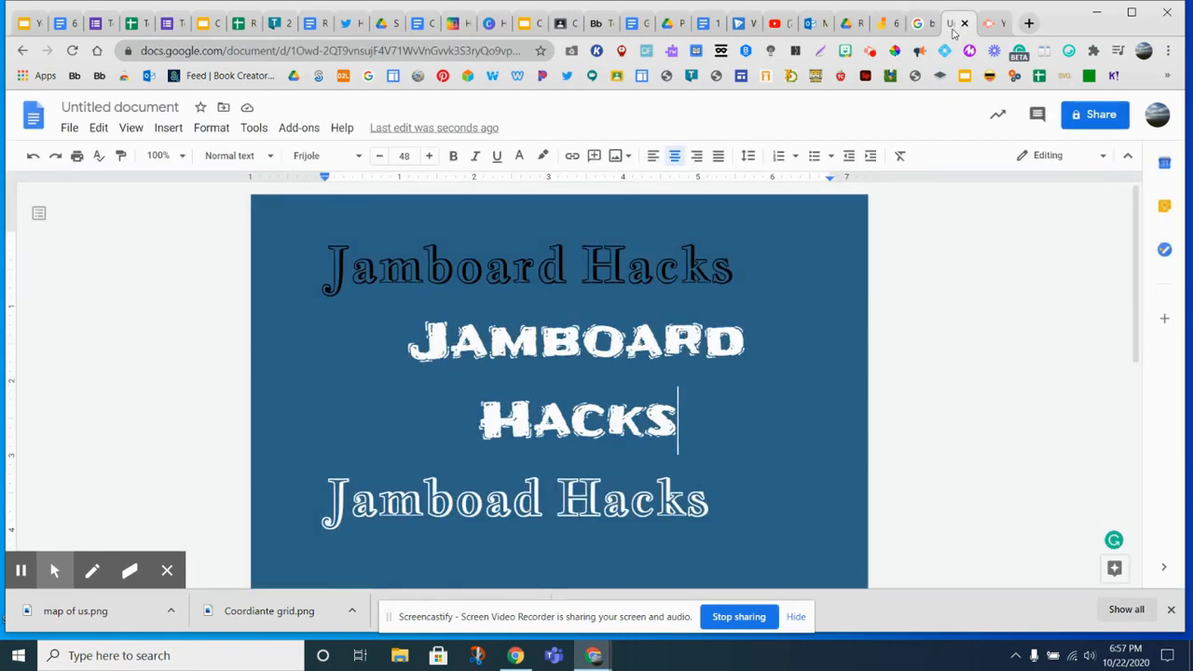
pyautogui.click(886, 28)
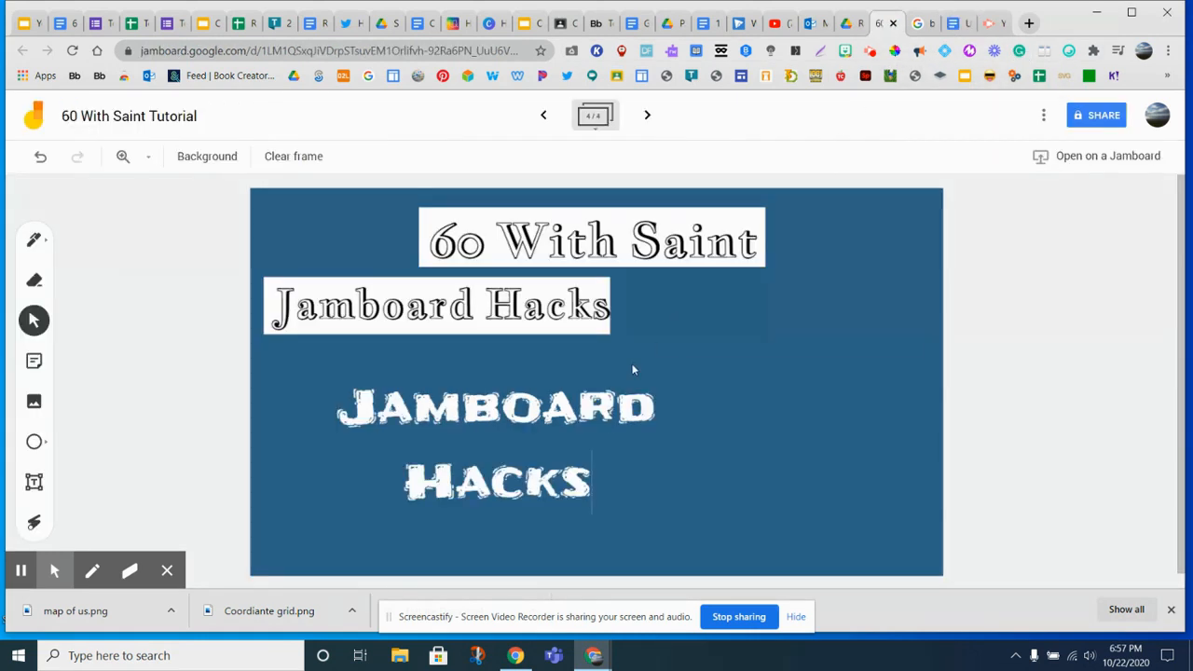
pyautogui.click(529, 431)
pyautogui.moveTo(529, 432); pyautogui.dragTo(771, 399)
pyautogui.click(552, 451)
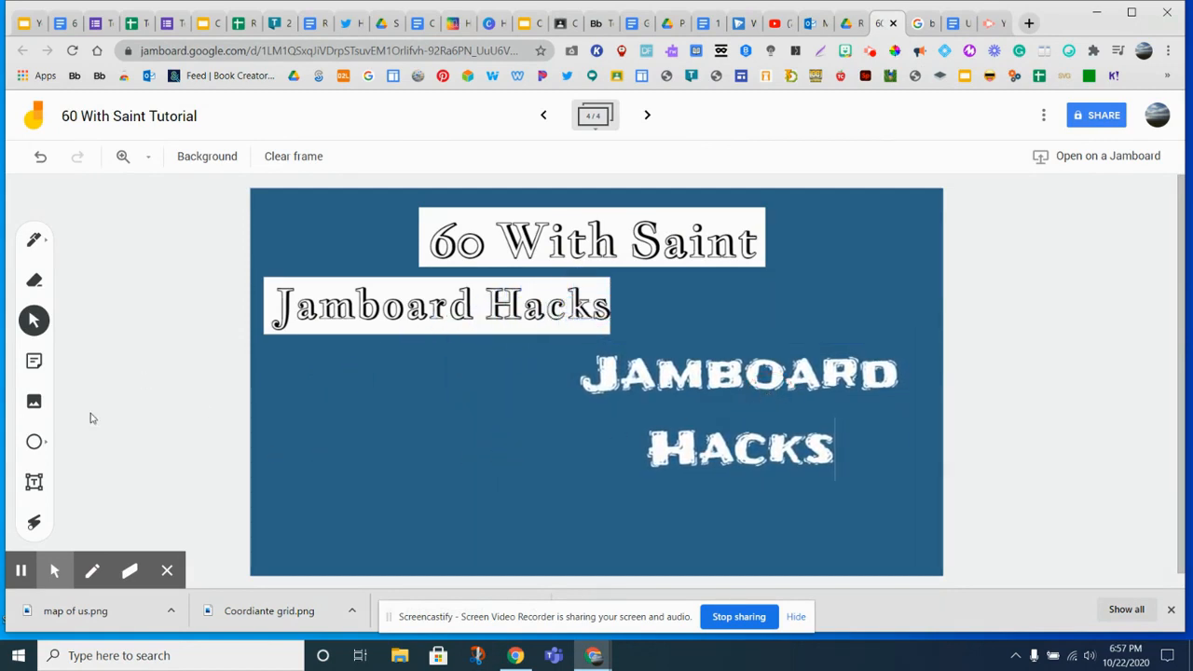